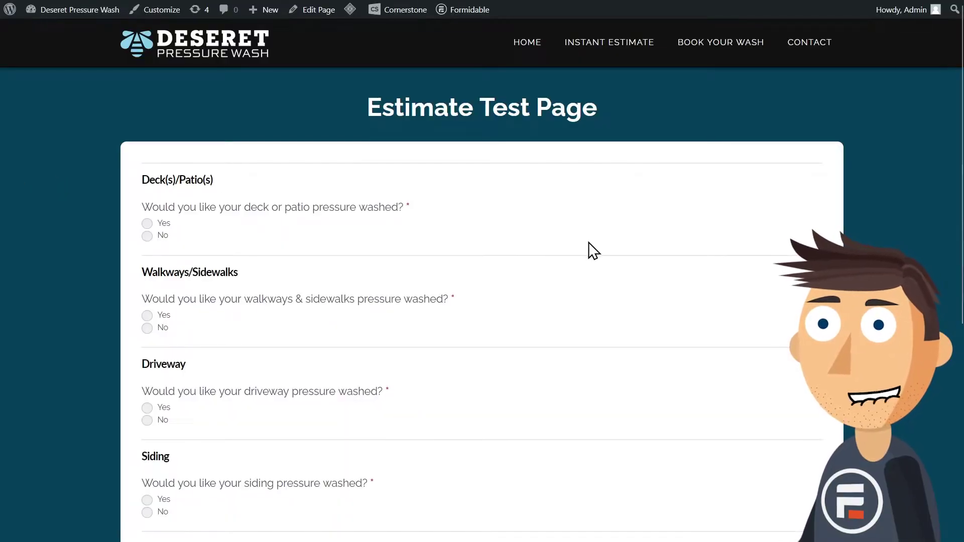
scroll(589, 251, down, 3)
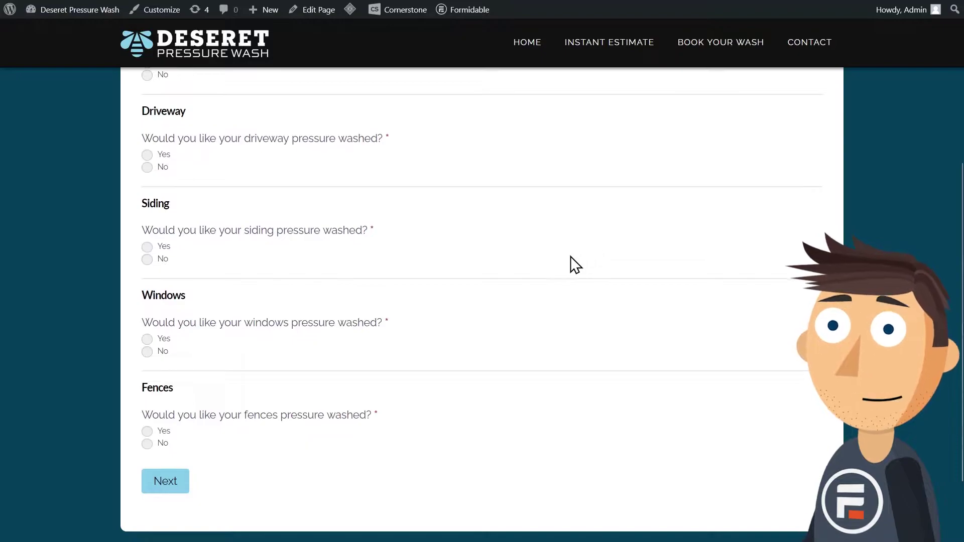
scroll(523, 309, up, 2)
scroll(525, 308, up, 1)
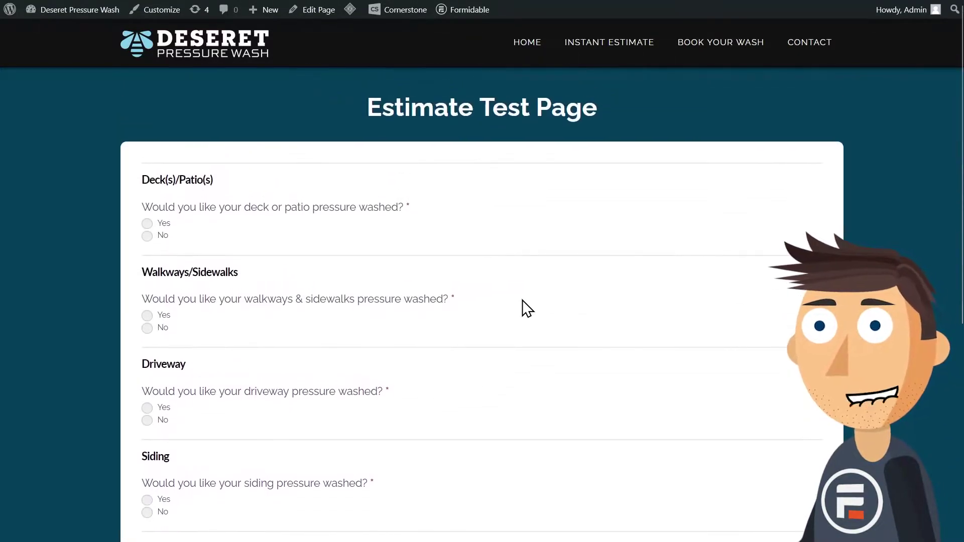
scroll(526, 307, down, 1)
scroll(525, 308, down, 3)
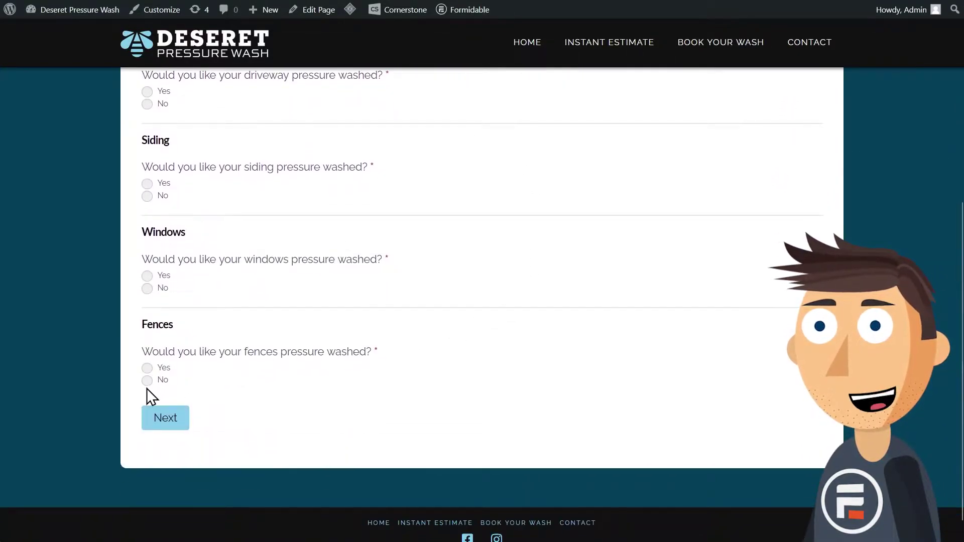
Answer No to the Windows and Fences questions on the Estimate Test Page
click(154, 289)
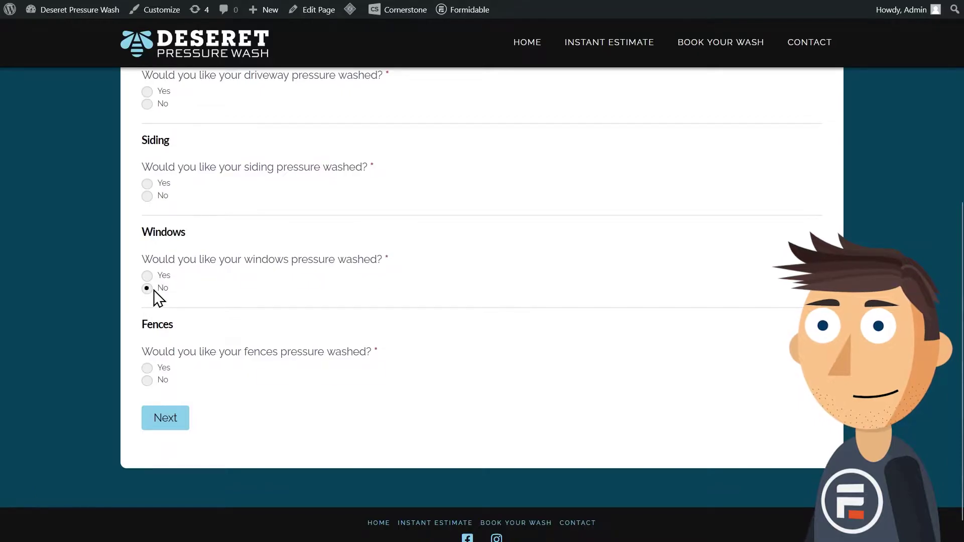
click(147, 381)
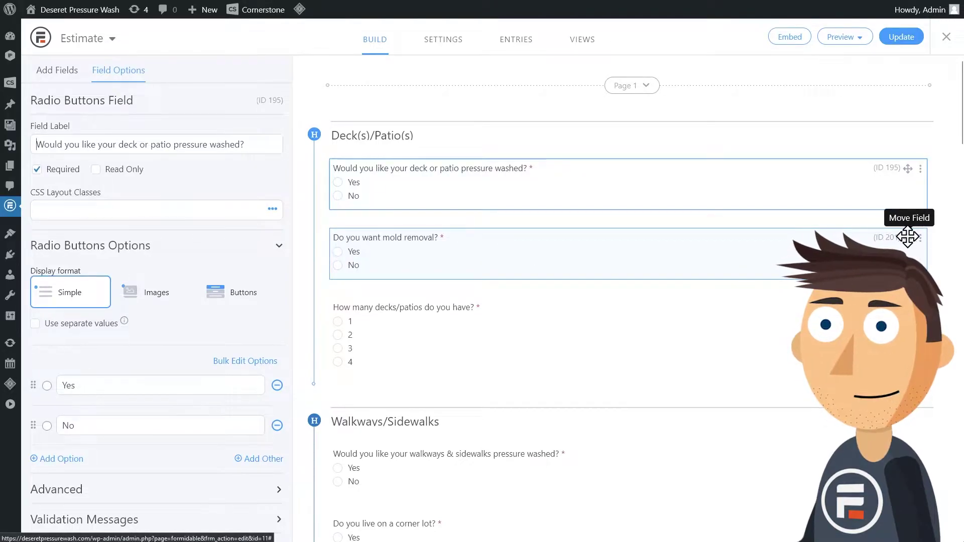
Move the mold-removal question beside the deck question as frm6 frm_first and frm6 columns
drag(908, 237, 917, 188)
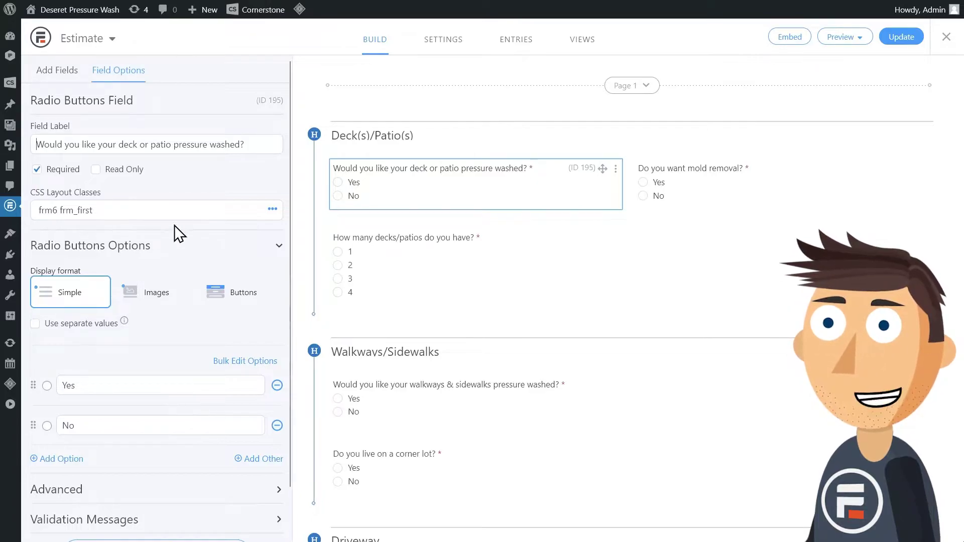
click(689, 179)
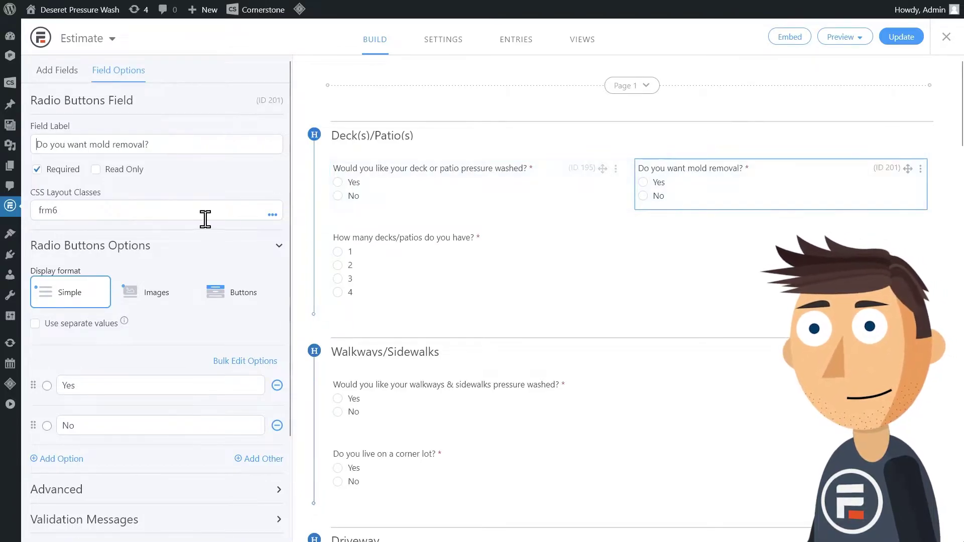
click(427, 179)
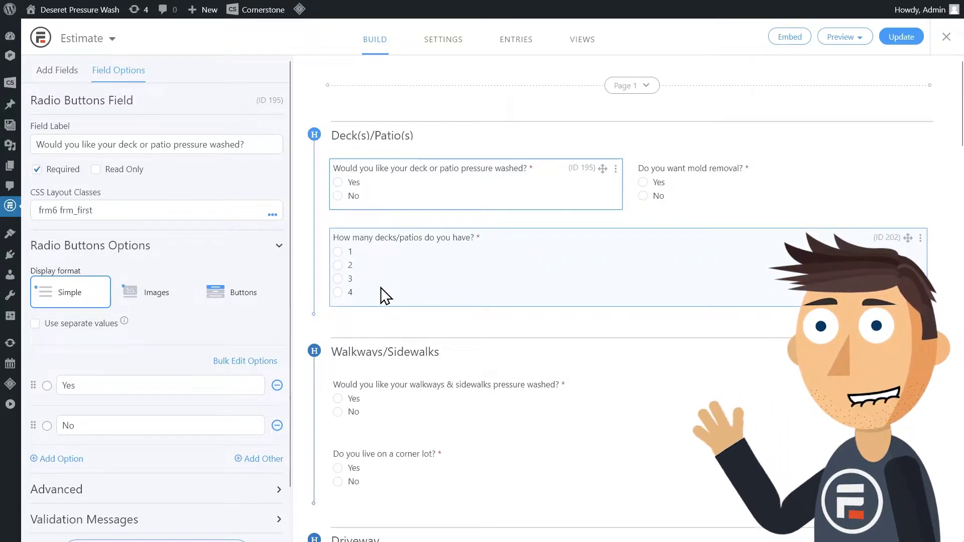
Make the decks-count question half width and align it right
click(406, 248)
click(182, 212)
text(frm6)
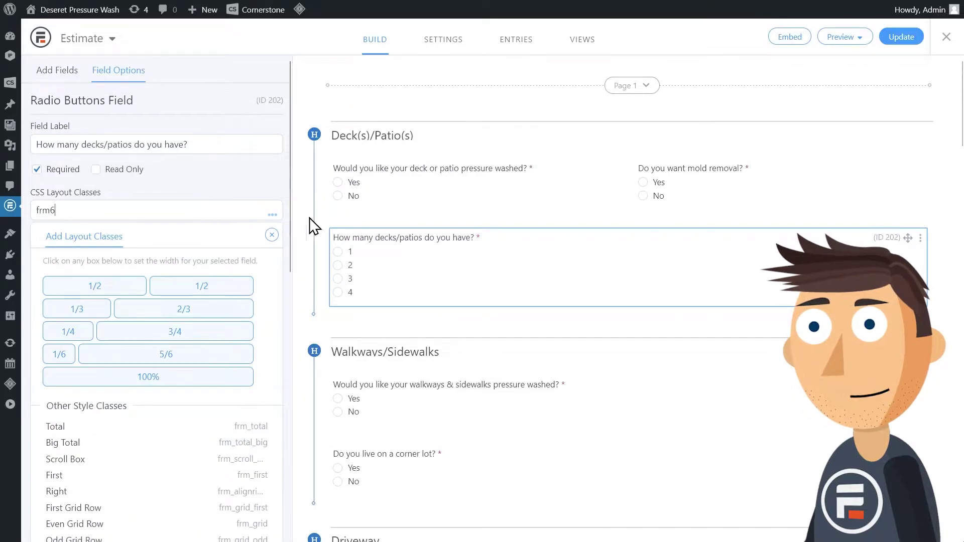
click(513, 200)
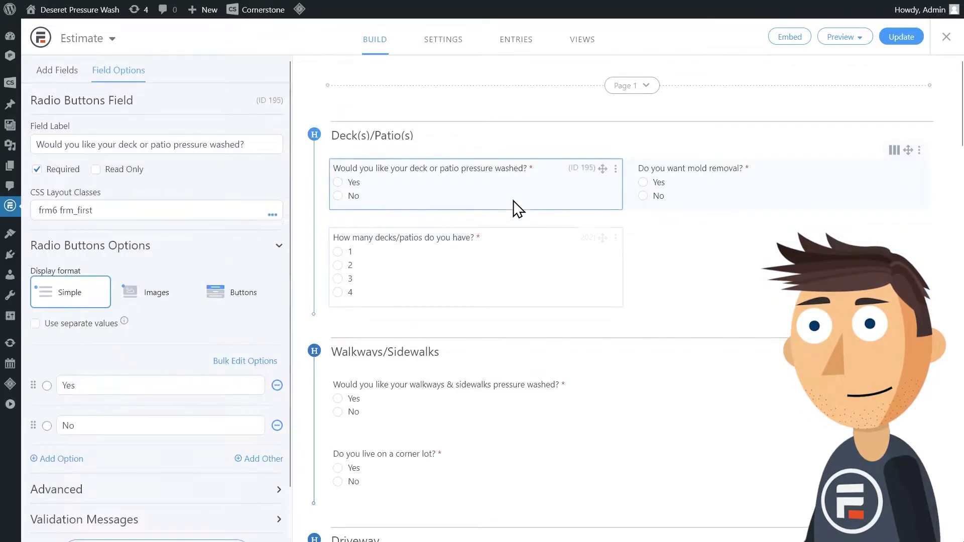
click(522, 253)
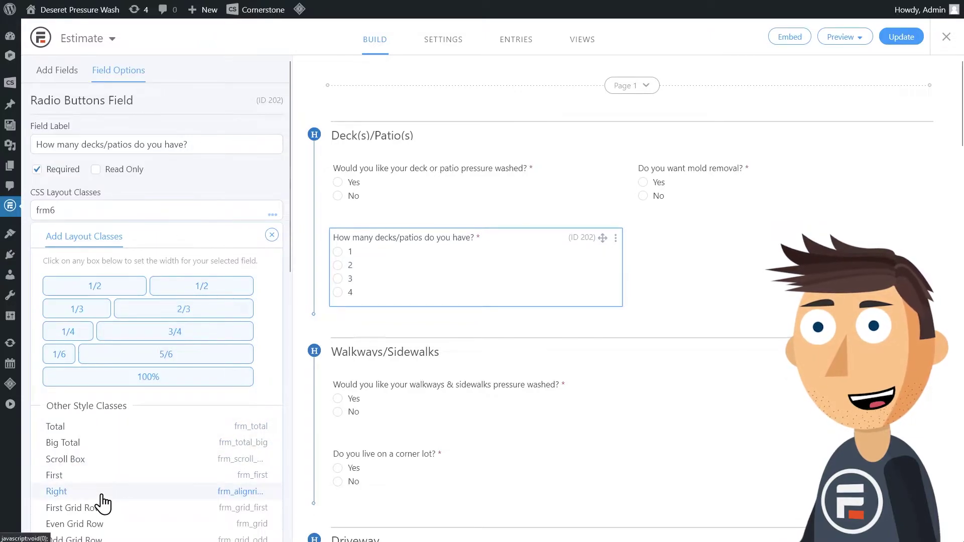
click(57, 491)
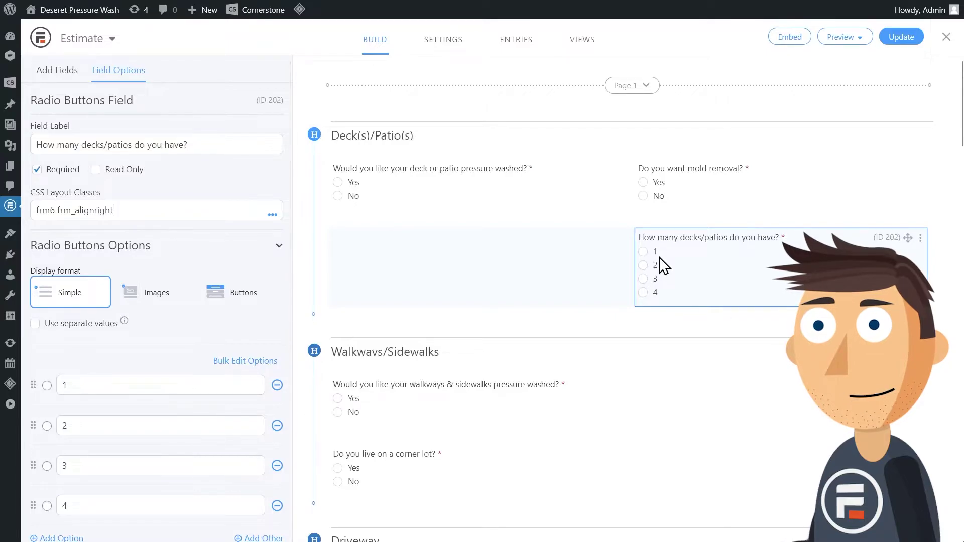
scroll(557, 267, down, 3)
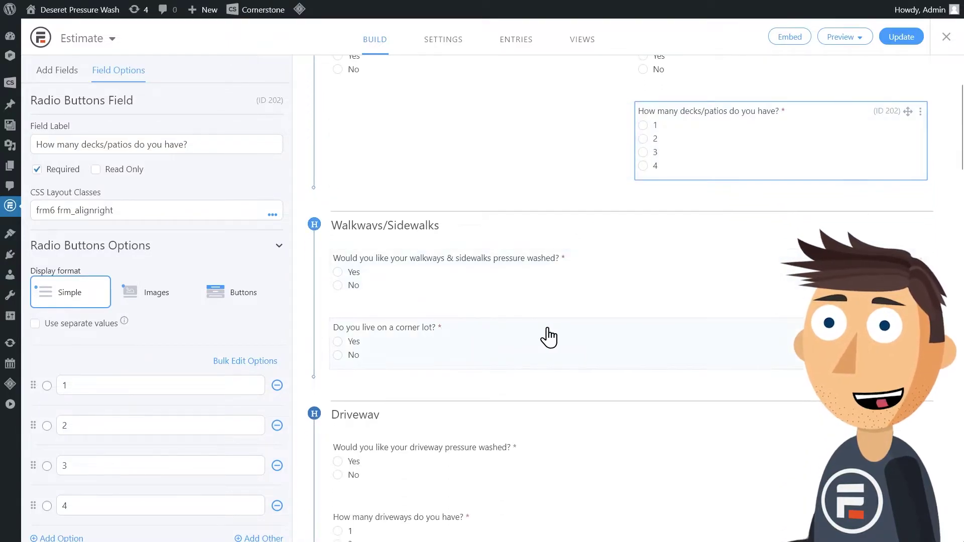
Drag two follow-up questions into the right column and make the driveway cars question half width
drag(548, 336, 753, 271)
scroll(785, 344, down, 3)
drag(785, 344, 753, 278)
click(660, 370)
click(272, 214)
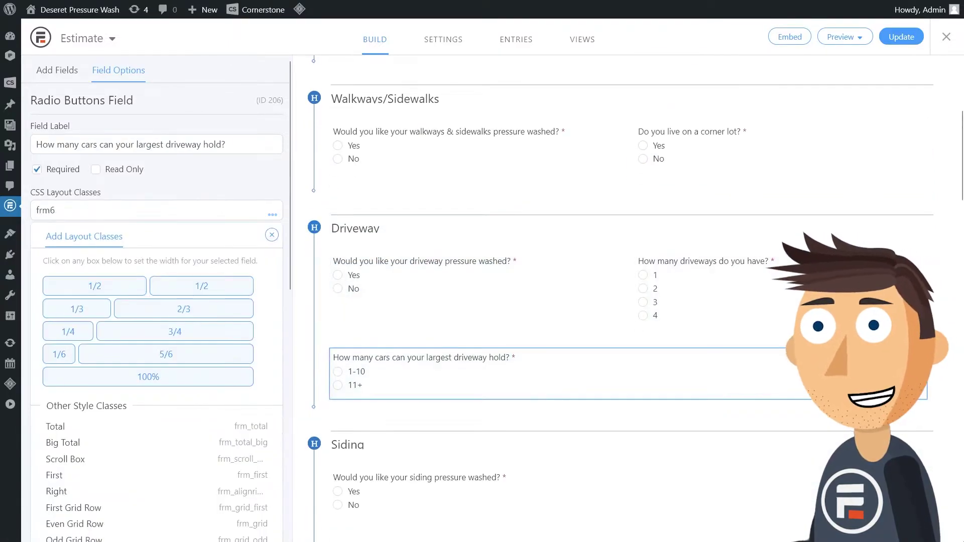
scroll(624, 387, down, 3)
scroll(442, 293, down, 1)
Set the levels, siding material and city questions to right-aligned half-width columns
click(442, 293)
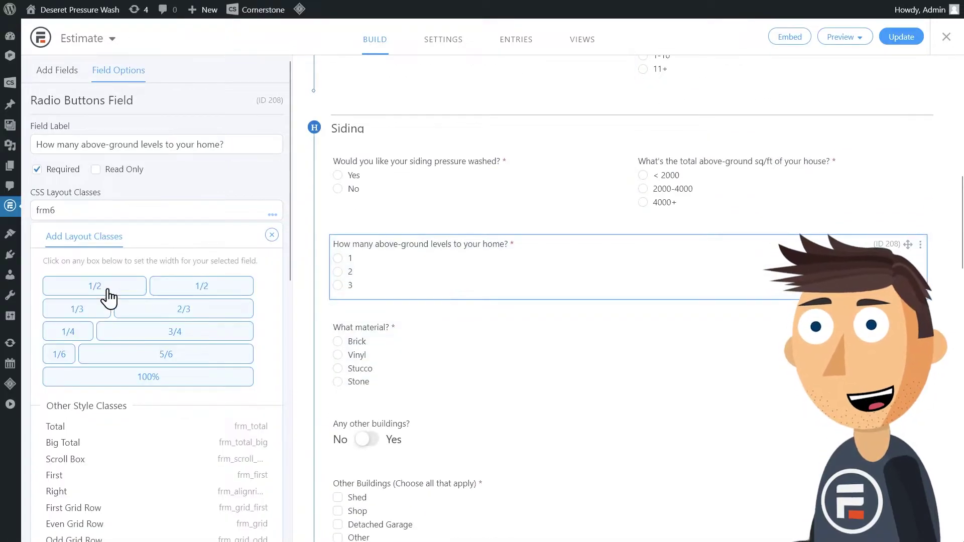
click(95, 287)
click(377, 331)
click(94, 287)
click(491, 426)
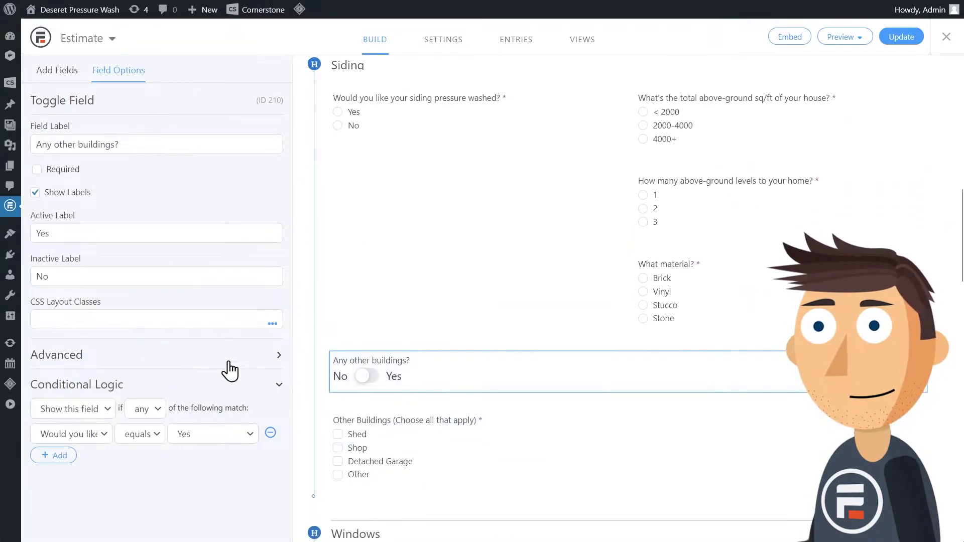
scroll(482, 339, down, 10)
click(474, 419)
click(272, 214)
click(200, 285)
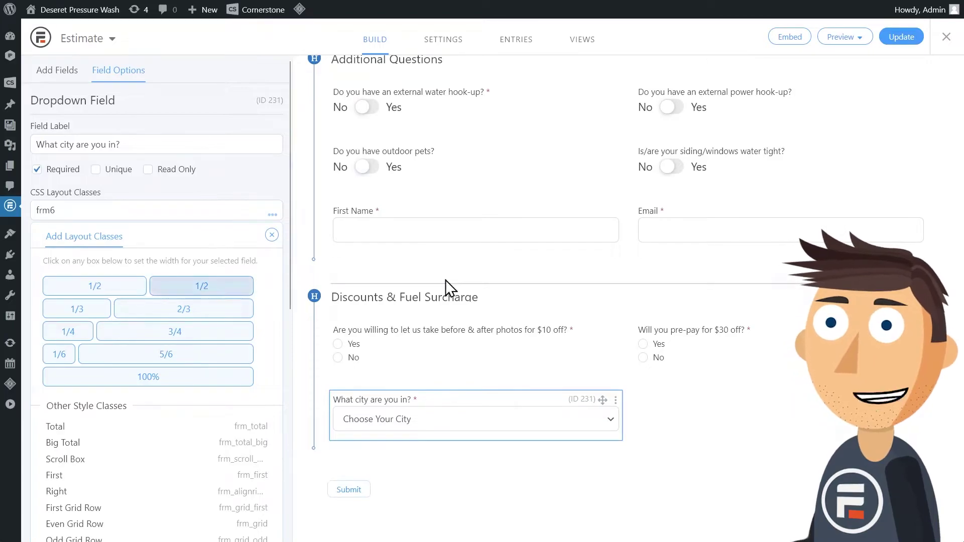
scroll(597, 353, up, 5)
scroll(597, 352, up, 3)
scroll(603, 360, up, 4)
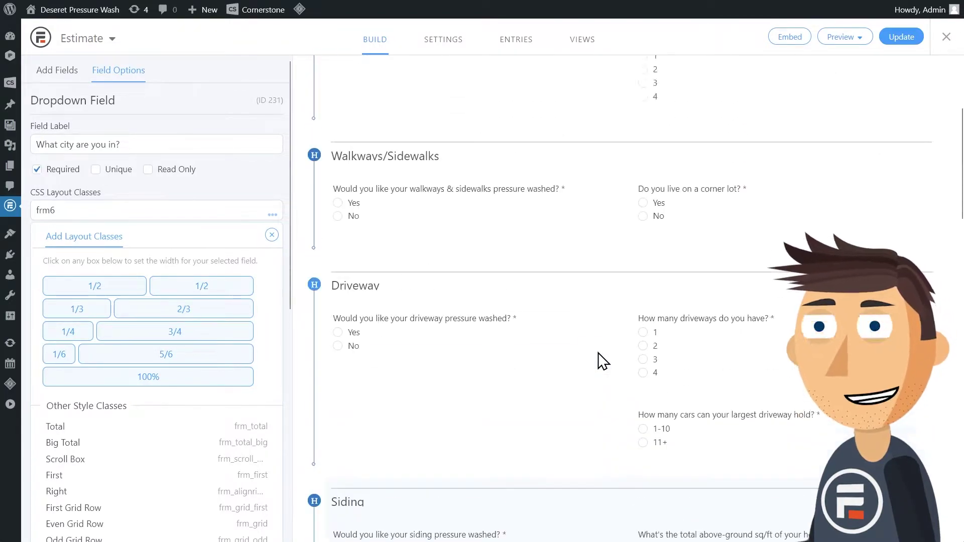
scroll(602, 360, up, 3)
Display the deck question's Yes/No answers as buttons in a Two Columns layout
click(548, 178)
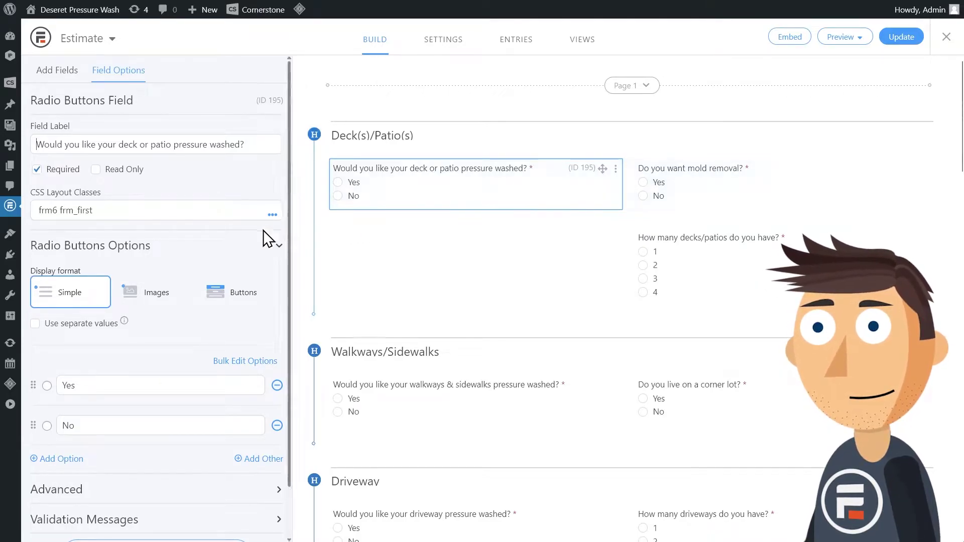
click(235, 297)
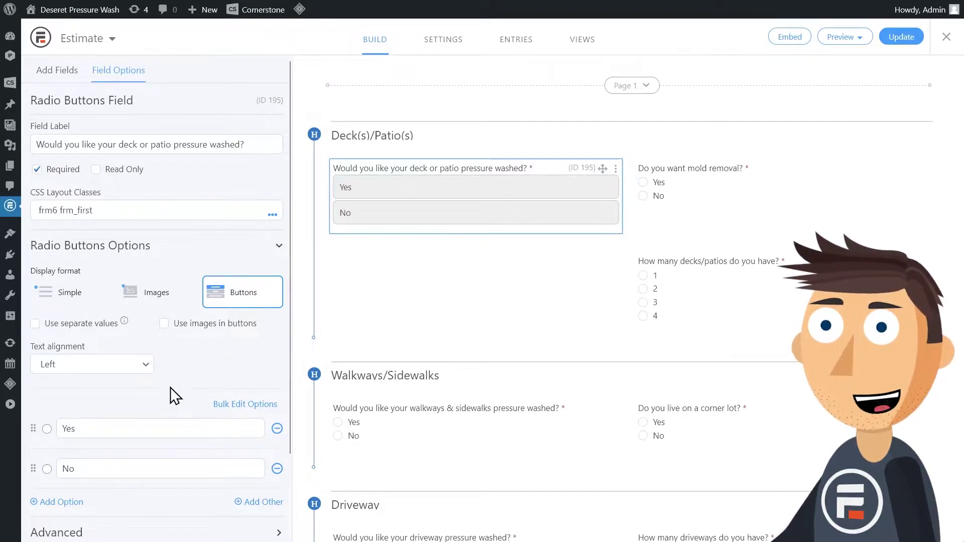
scroll(158, 395, down, 2)
click(133, 436)
scroll(135, 414, down, 4)
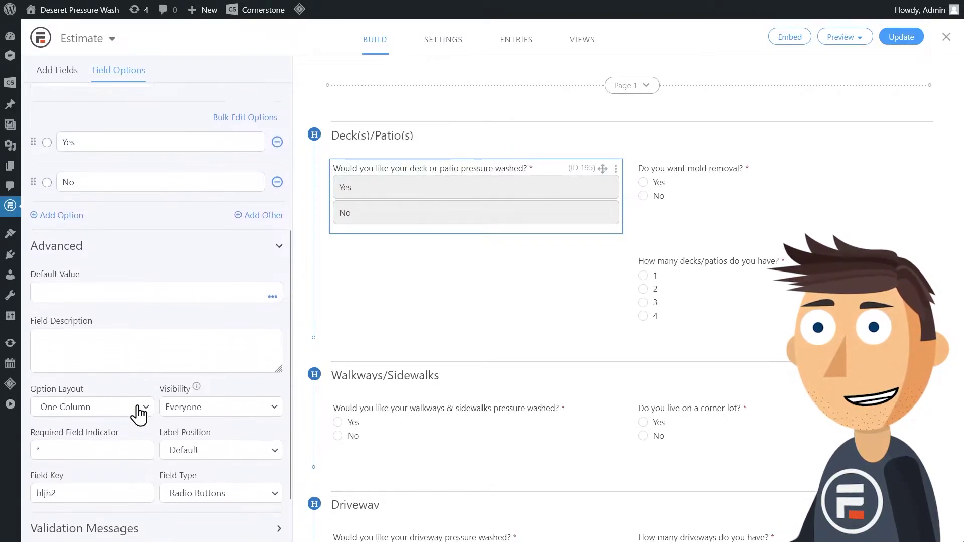
click(138, 407)
click(121, 445)
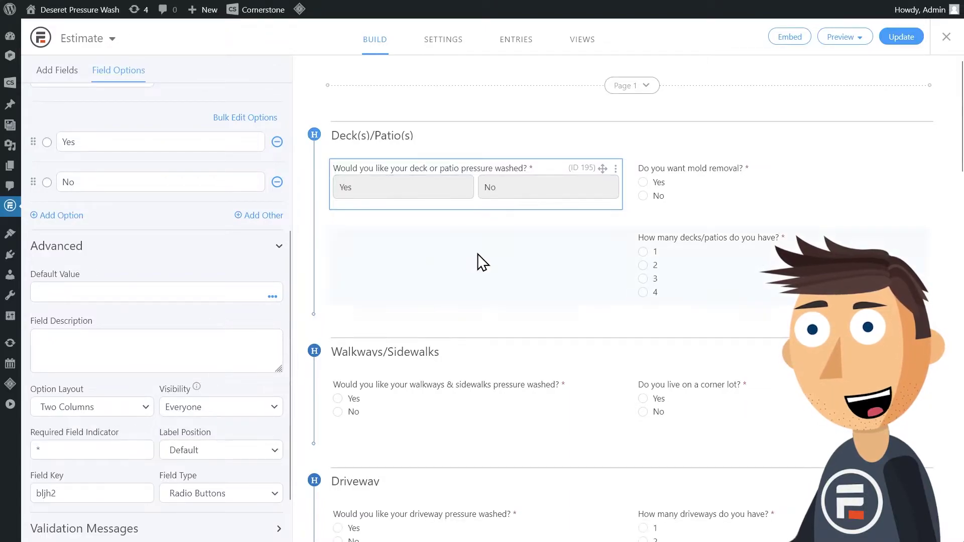
mouse_move(548, 187)
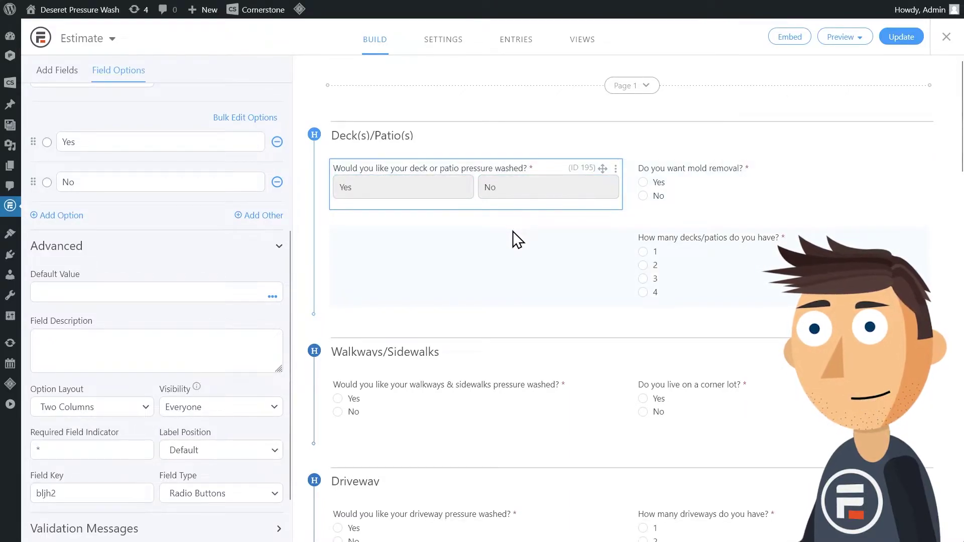
Show the mold-removal answers as side-by-side buttons and save the form
click(753, 177)
click(240, 211)
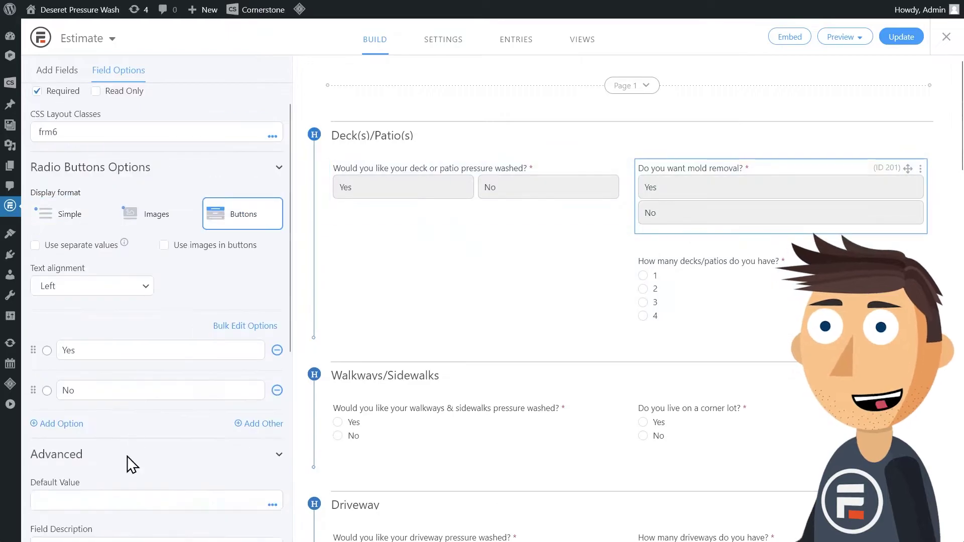
click(128, 455)
click(707, 248)
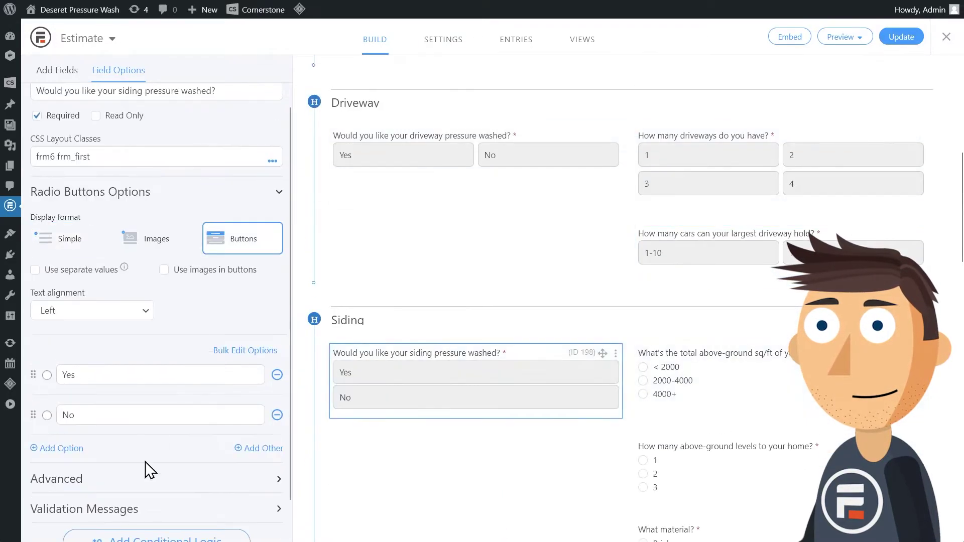
click(911, 40)
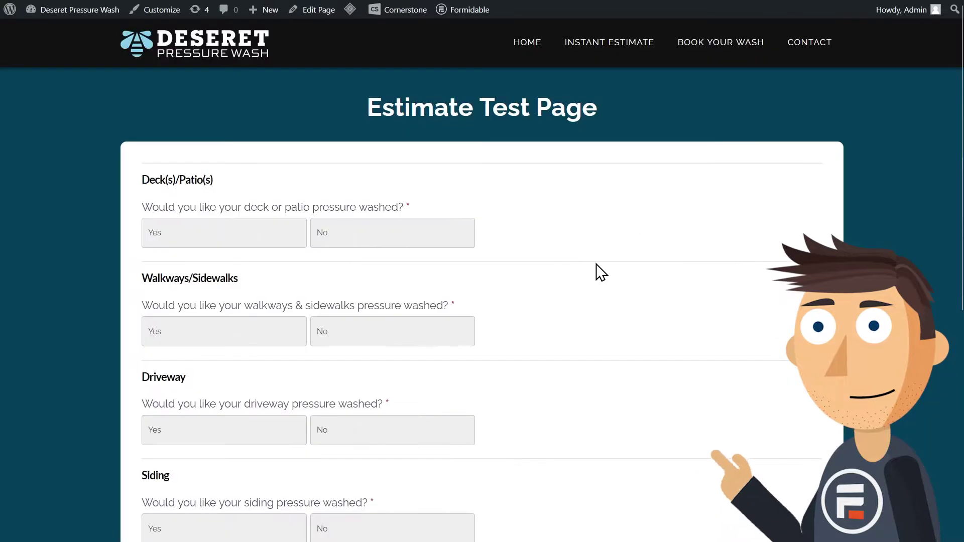
scroll(597, 273, down, 3)
scroll(597, 274, down, 2)
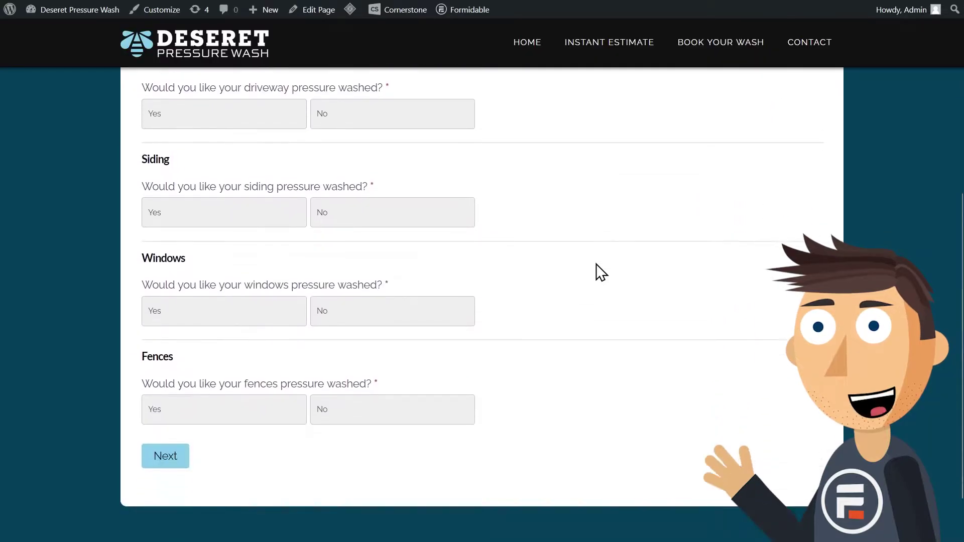
scroll(599, 273, down, 1)
scroll(597, 274, up, 3)
scroll(597, 273, up, 2)
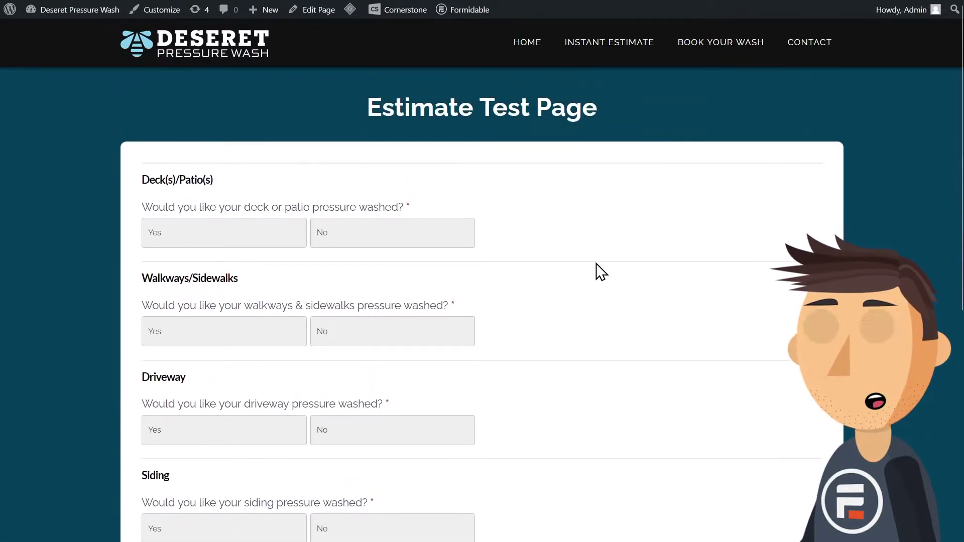
scroll(597, 274, down, 1)
scroll(596, 273, down, 1)
scroll(596, 273, down, 2)
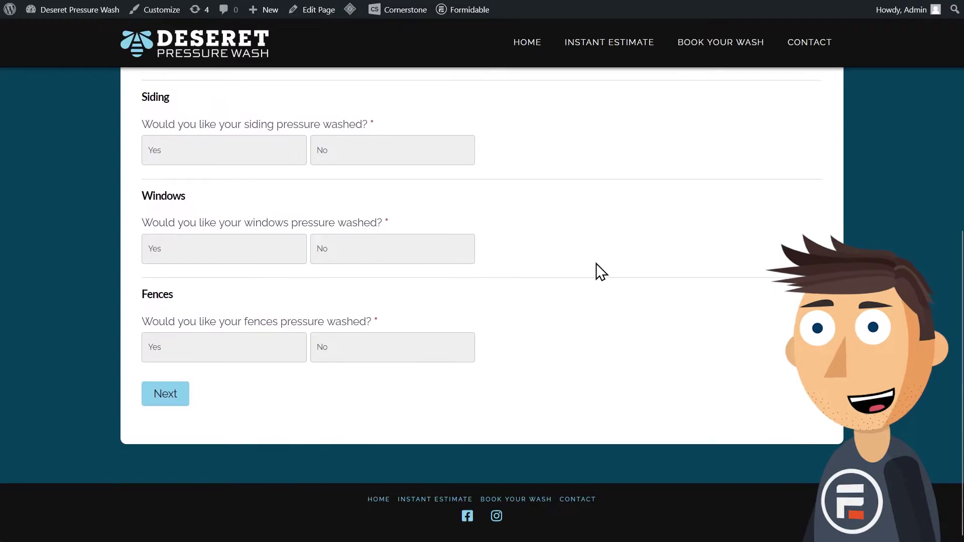
scroll(597, 273, up, 3)
scroll(600, 272, up, 2)
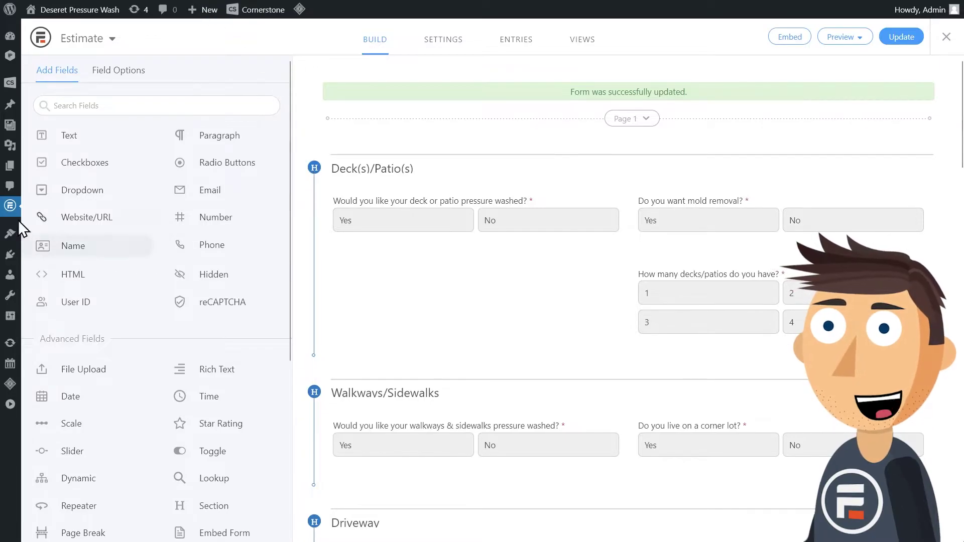
Go to Formidable > Styles from the WordPress admin sidebar
click(45, 280)
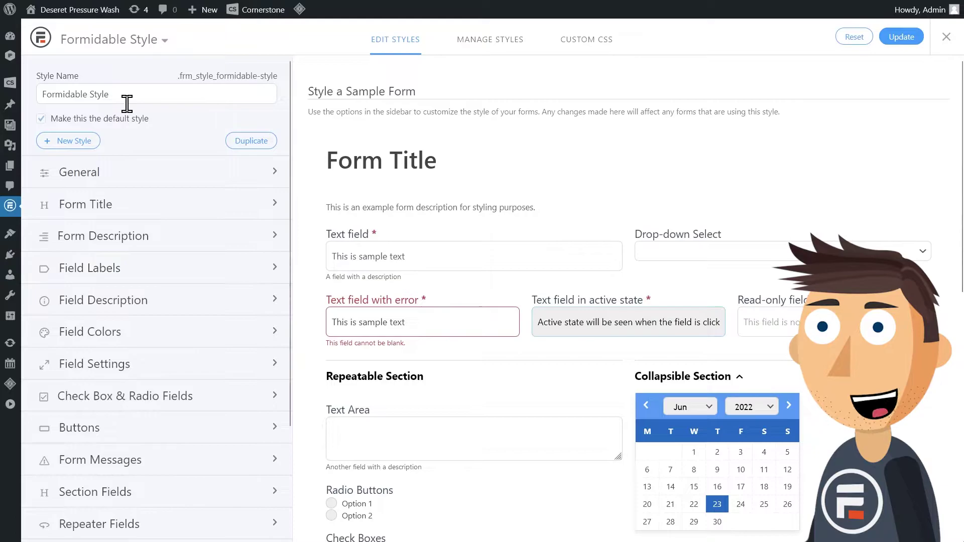
Start a New Style, replace its placeholder name with 'Estimate', and save
drag(109, 94, 32, 88)
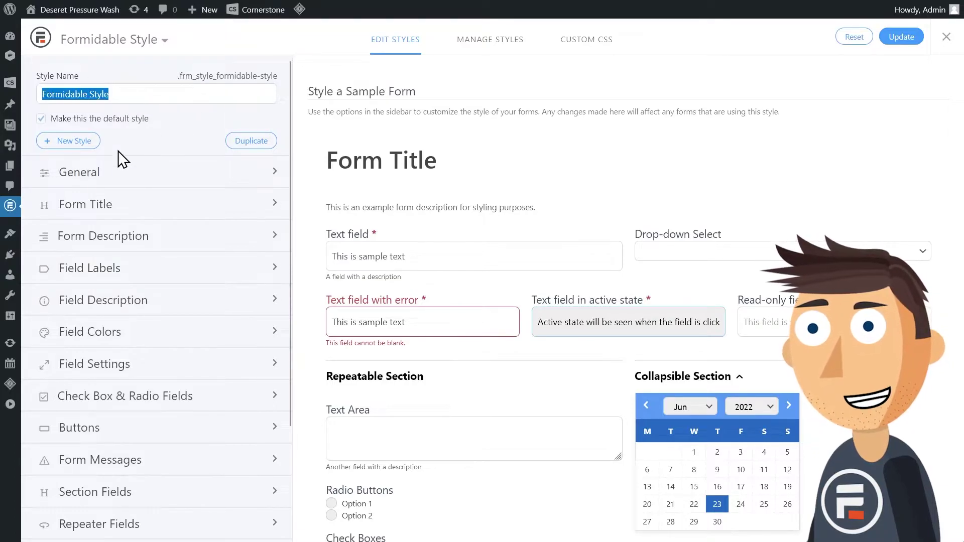
click(89, 141)
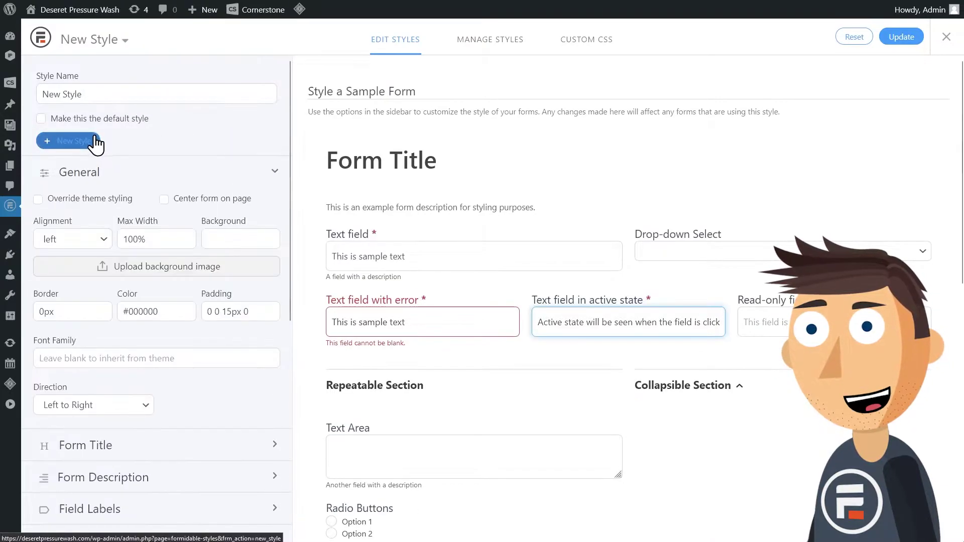
triple_click(106, 94)
text(ima)
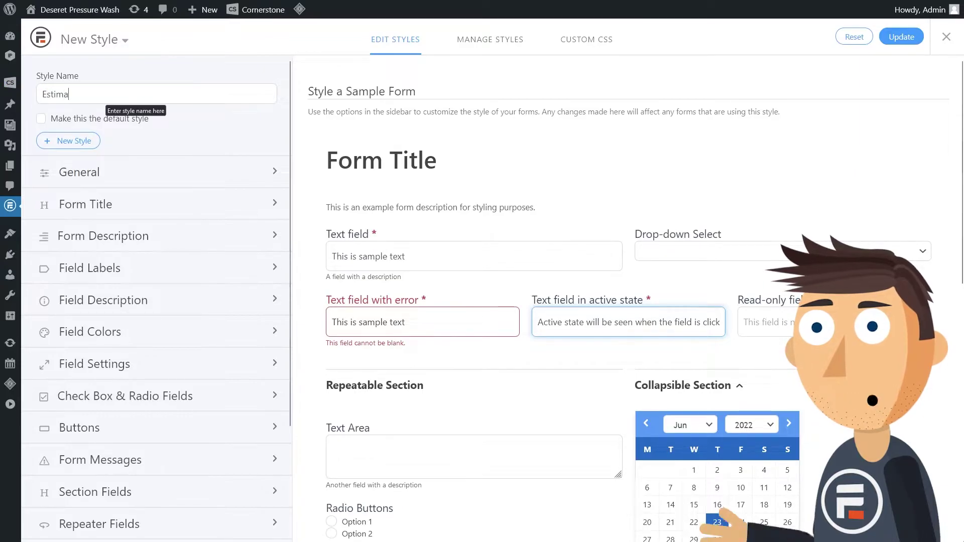
text(te)
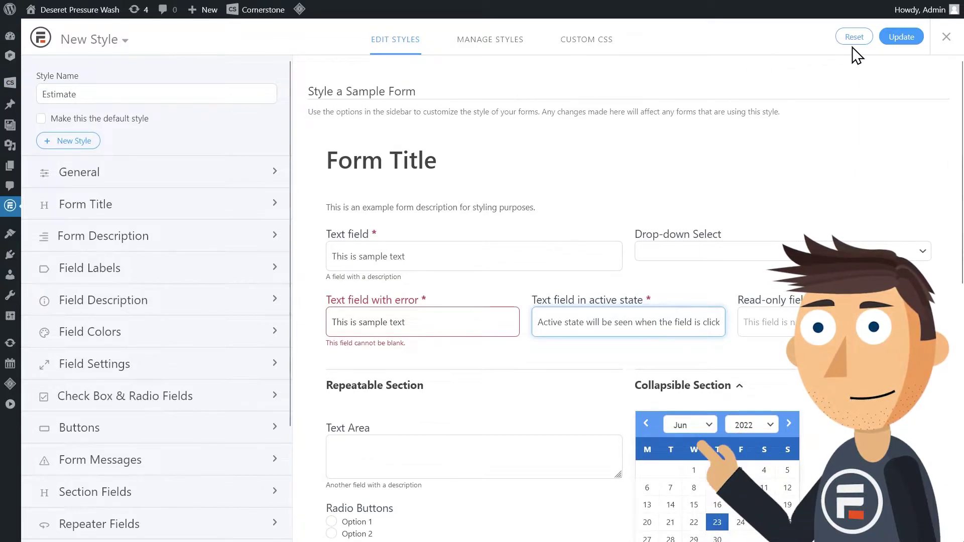
click(901, 37)
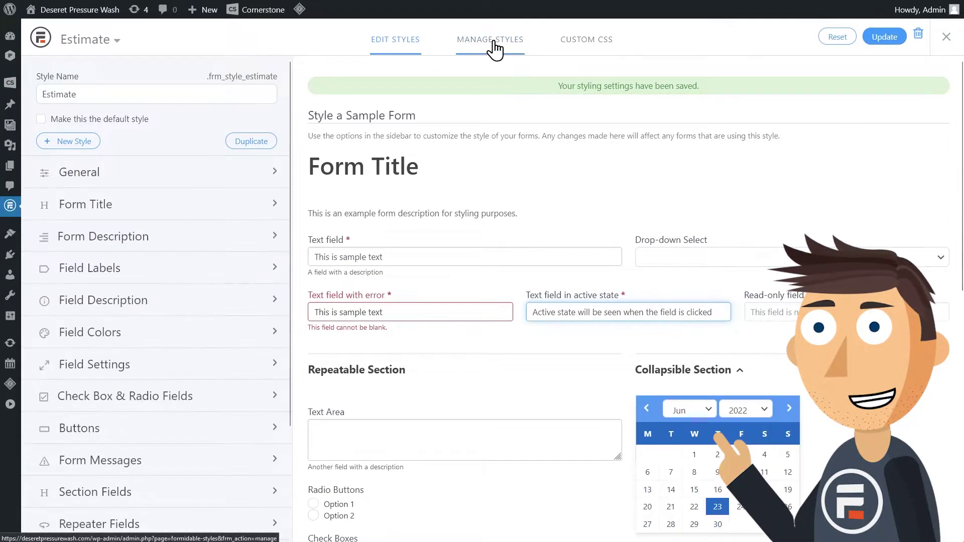
In Manage Styles, set the Estimate form's style to Estimate and update
click(492, 45)
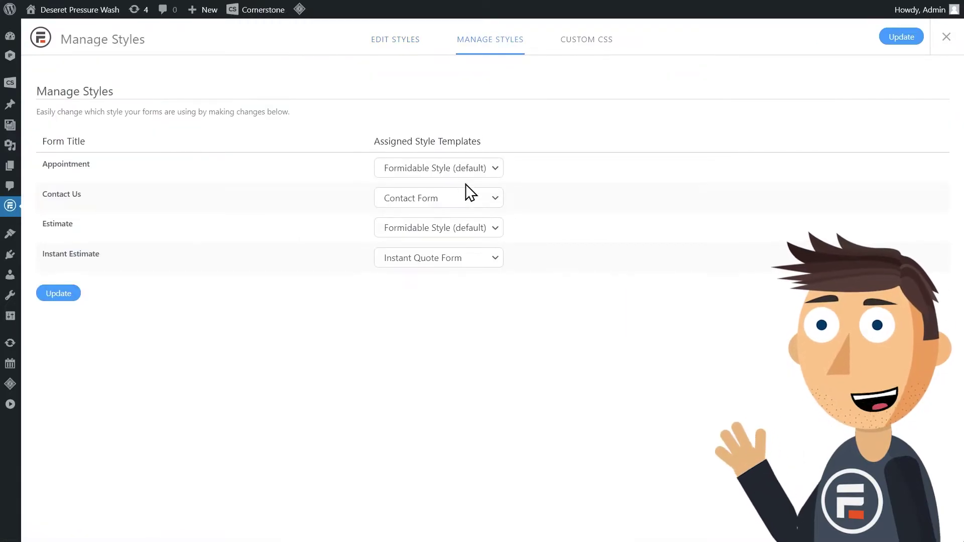
click(463, 230)
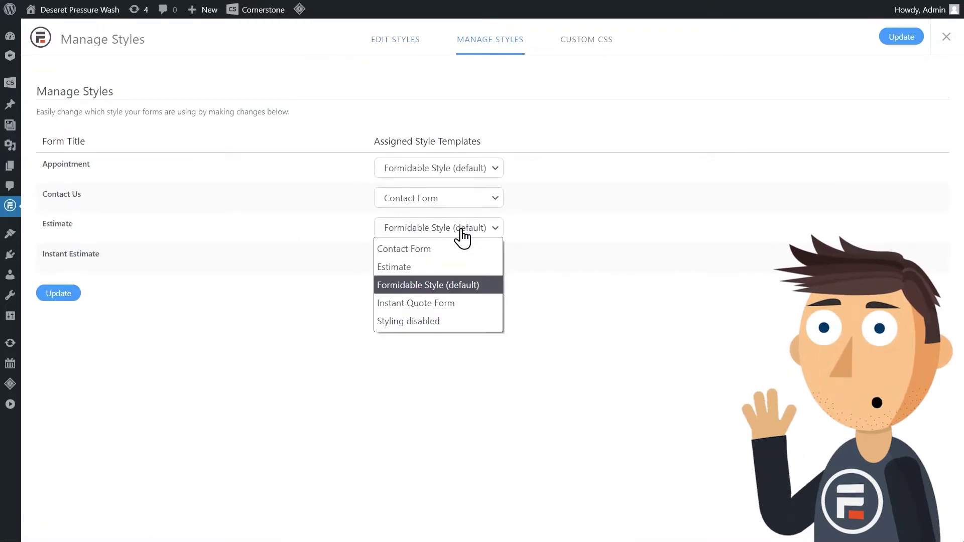
click(436, 268)
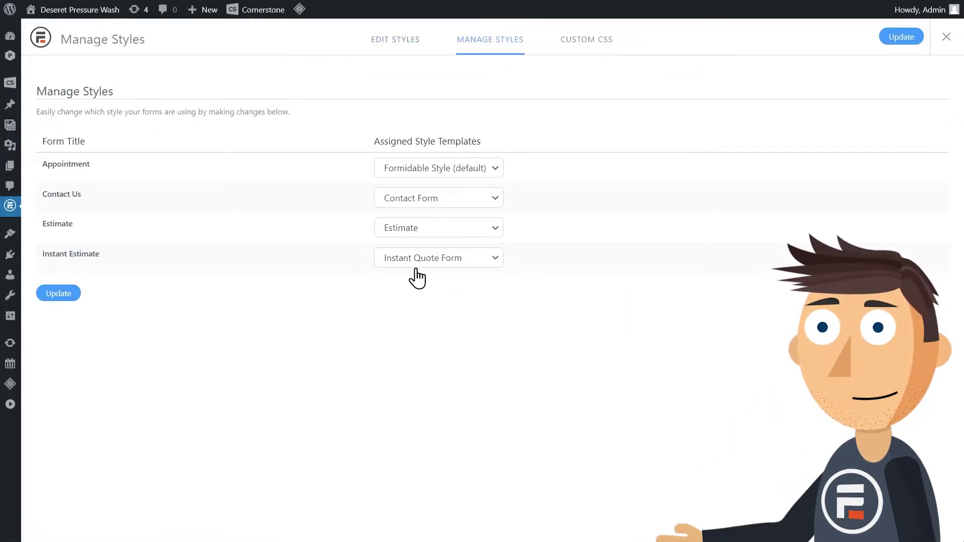
click(59, 294)
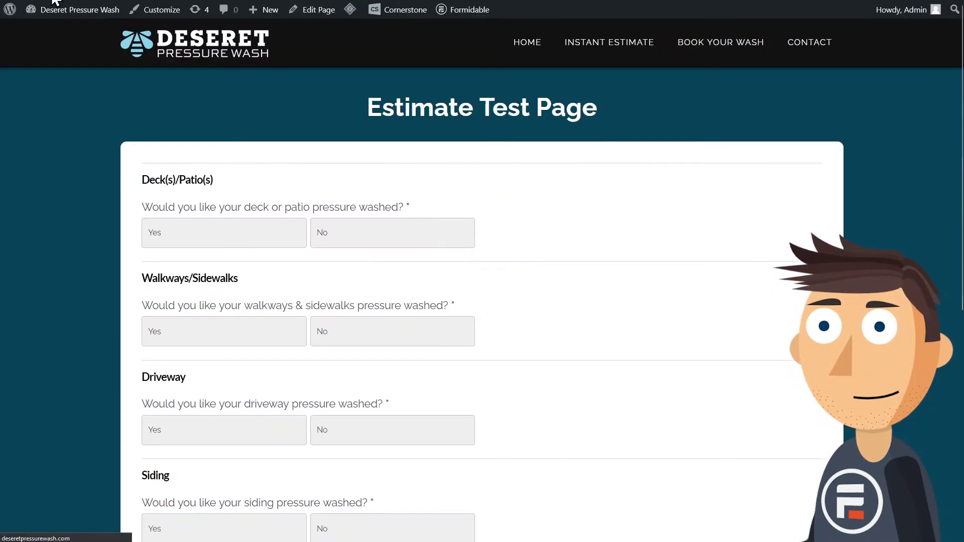
scroll(475, 201, down, 2)
scroll(238, 114, up, 1)
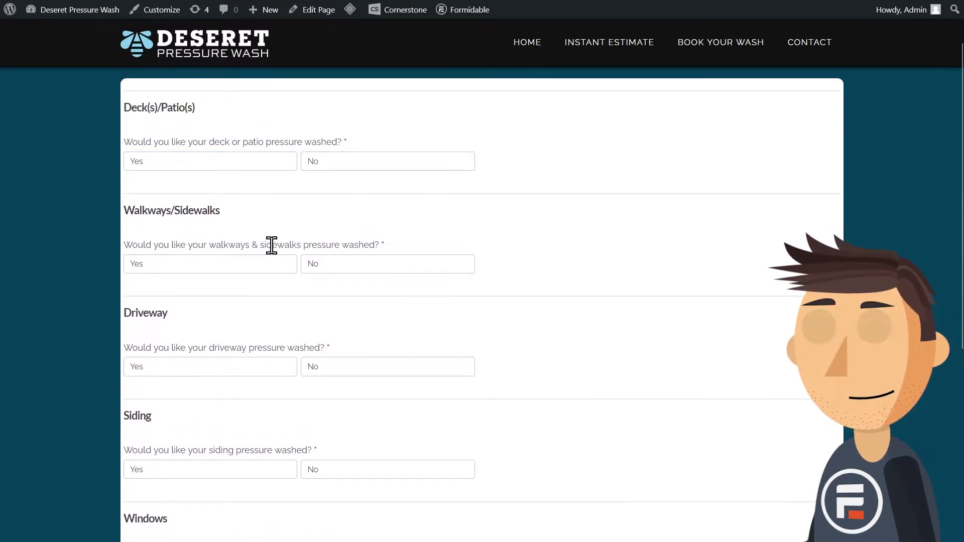
scroll(273, 251, down, 4)
Answer No to Windows and Fences and Yes to Siding on the restyled page
click(323, 257)
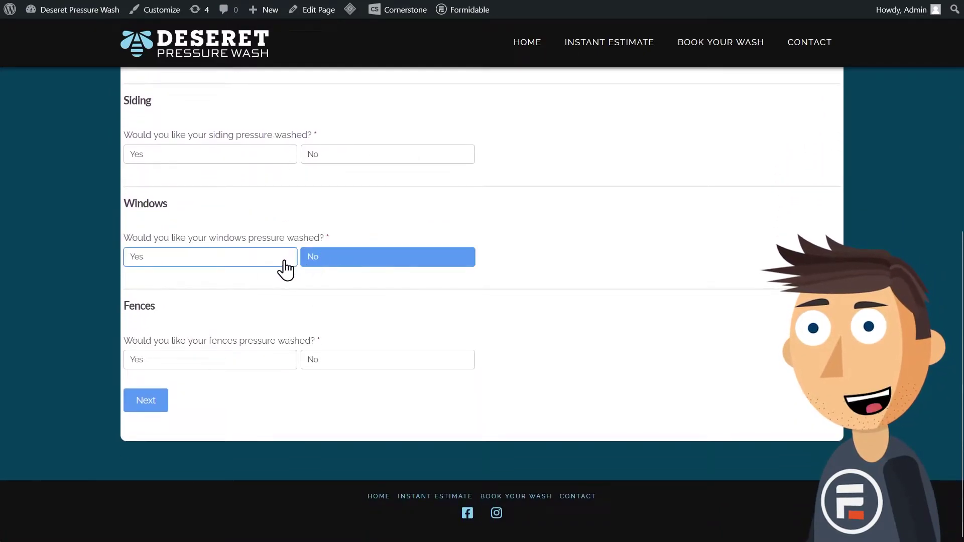
click(325, 364)
click(230, 164)
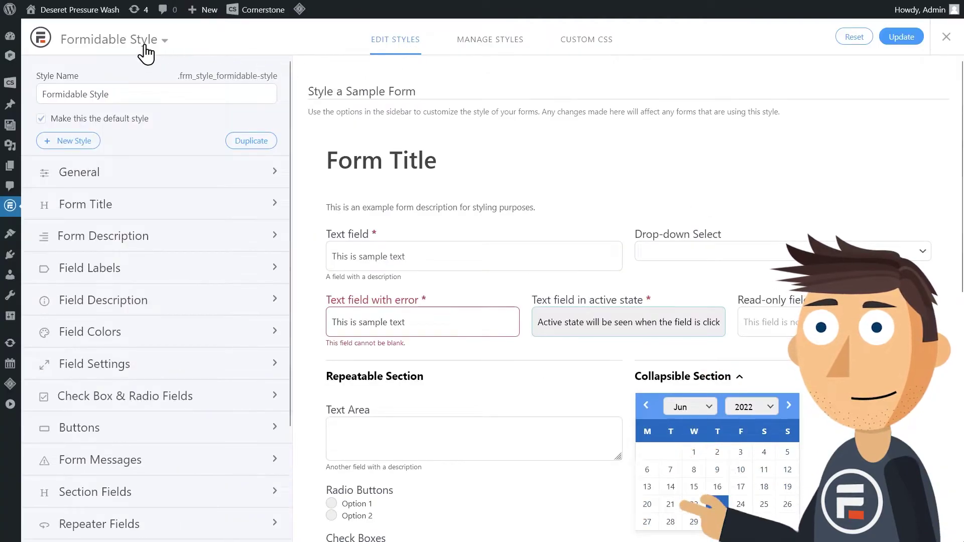
Switch to the Estimate style and give section headings a light-blue, 24px text
click(147, 44)
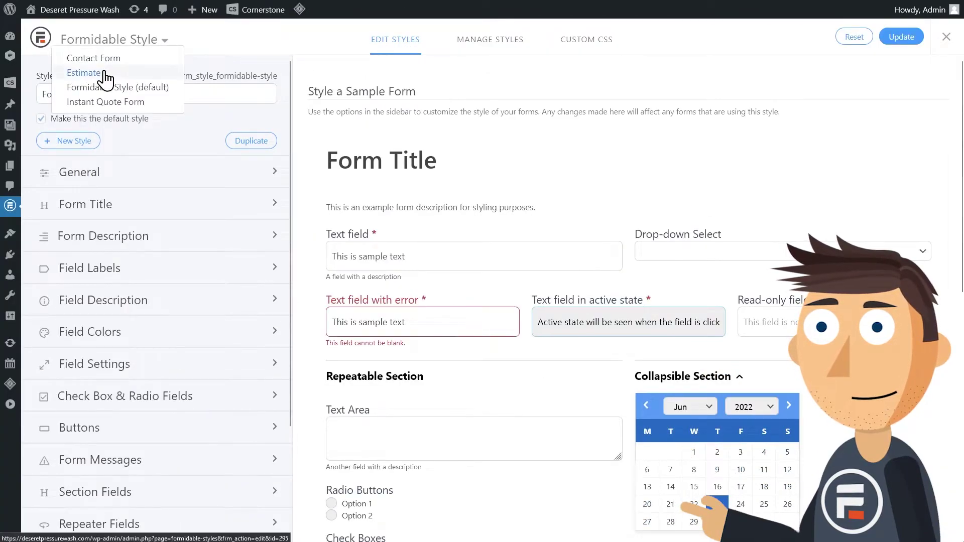
click(85, 72)
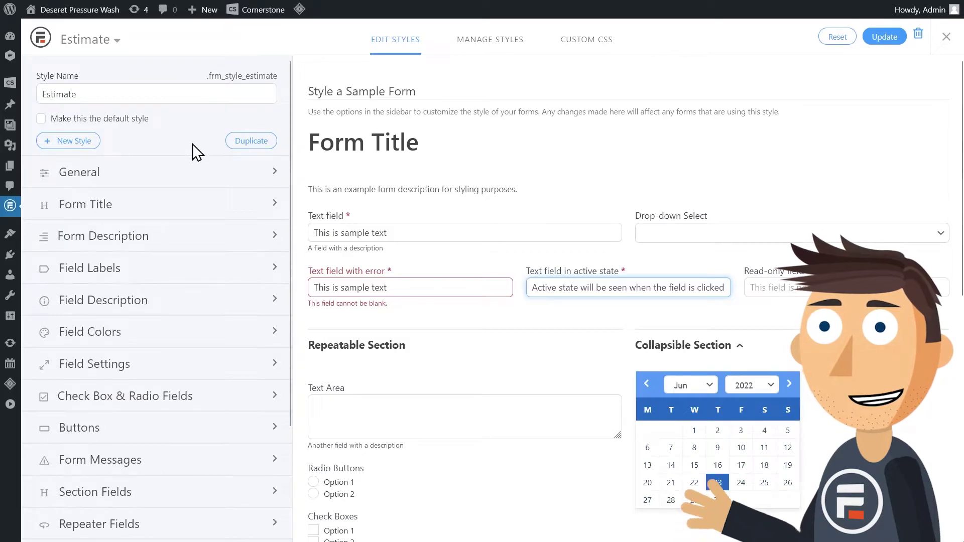
scroll(192, 146, down, 1)
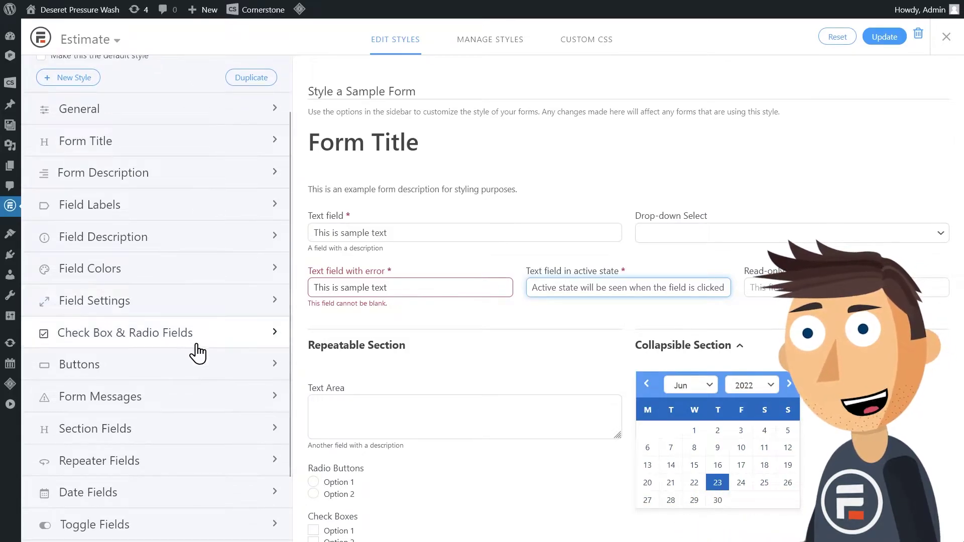
scroll(197, 353, down, 1)
click(191, 356)
scroll(113, 324, down, 1)
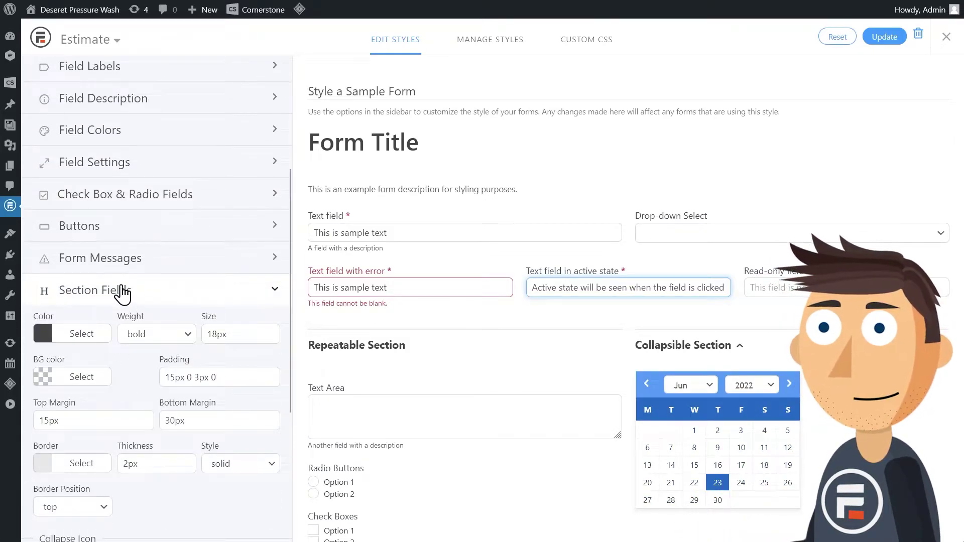
click(46, 343)
key(ctrl+v)
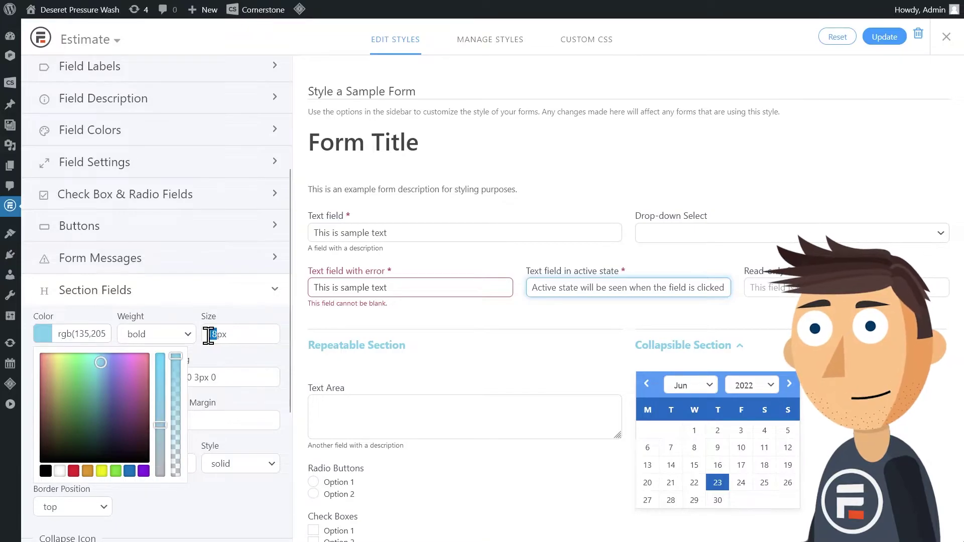
text(24)
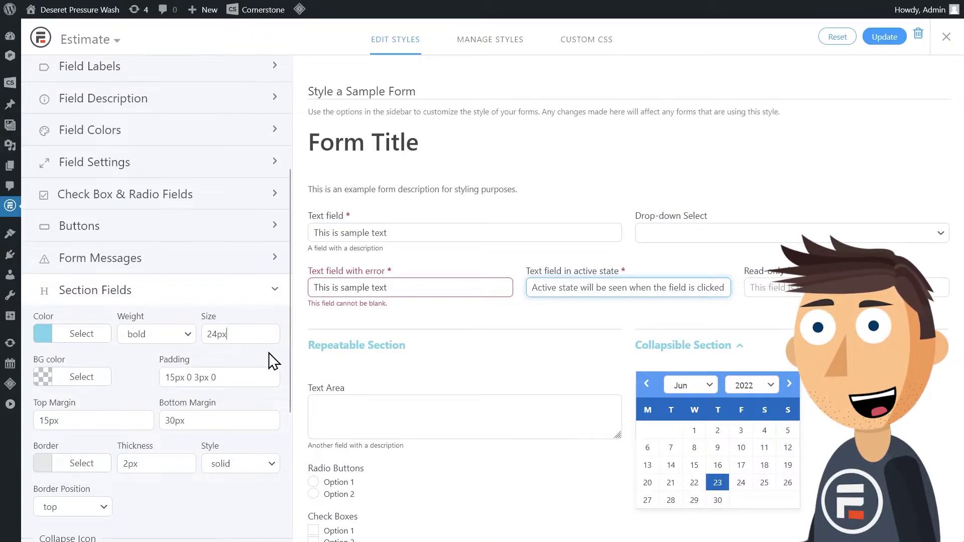
Set section top margin 0, bottom margin 15px and border thickness 0px
double_click(75, 420)
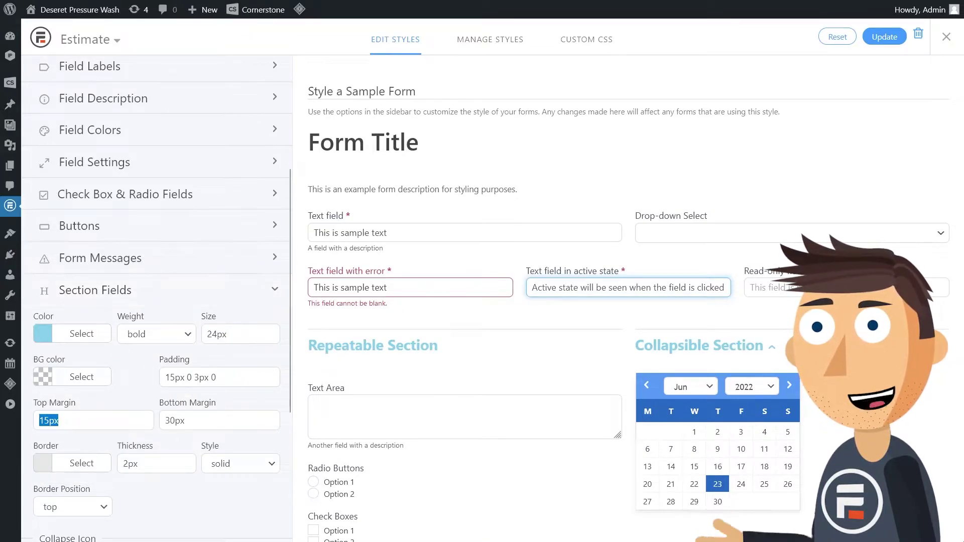
text(0)
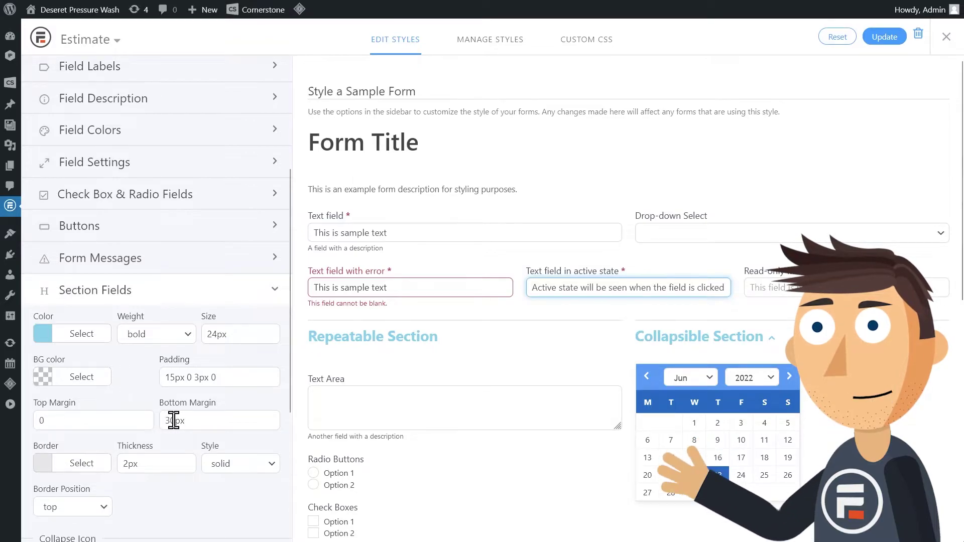
double_click(173, 420)
text(15px)
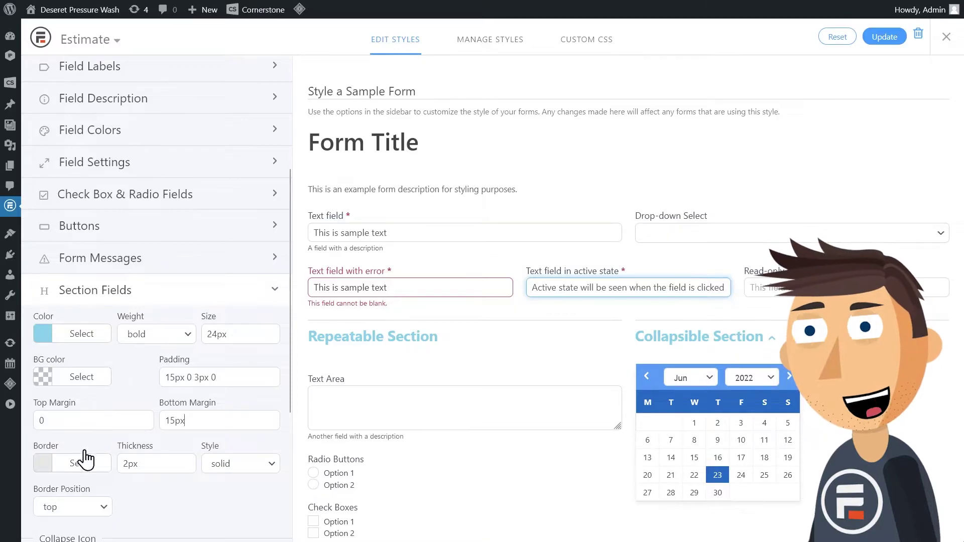
double_click(157, 461)
text(0)
click(155, 479)
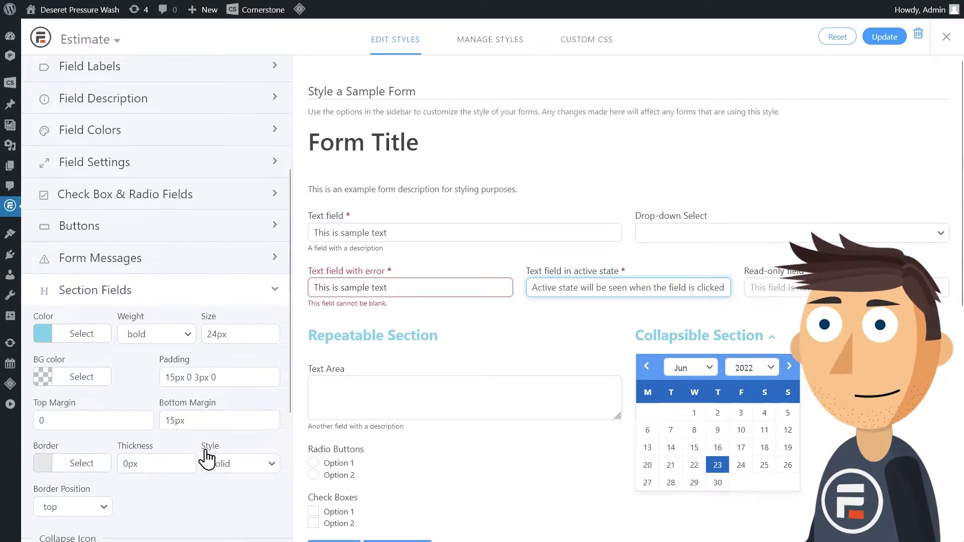
Set field height 50px with 18px text, 18px labels, and 14px descriptions coloured 043F59
click(172, 161)
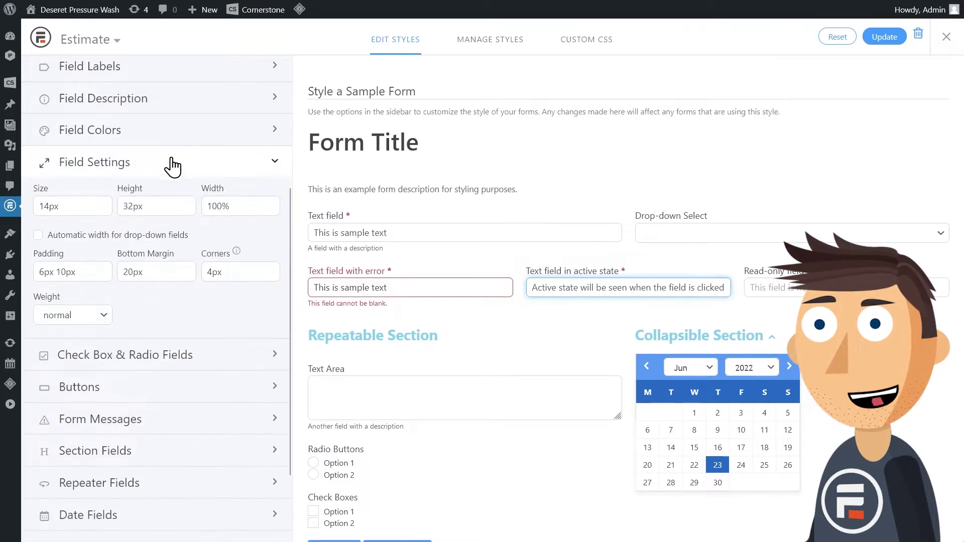
text(50)
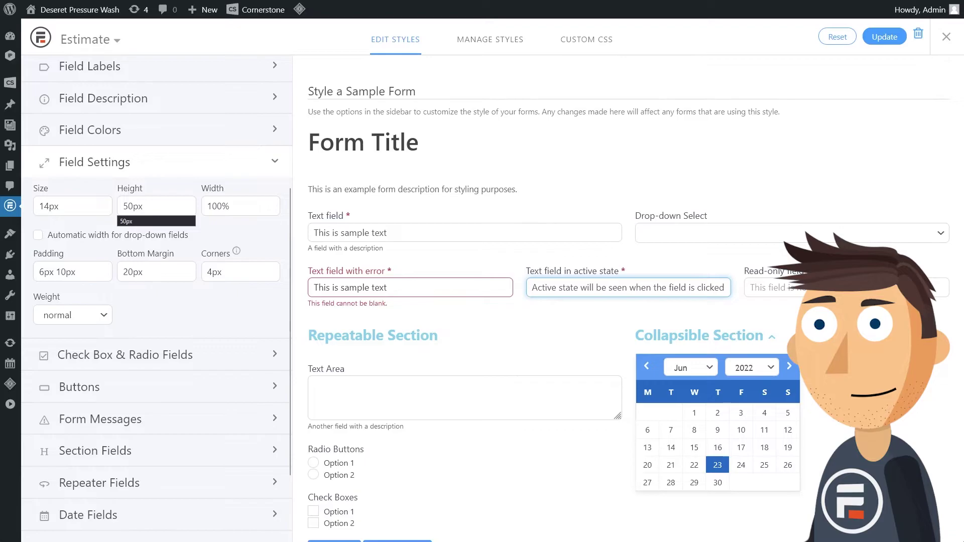
click(135, 222)
mouse_move(10, 206)
click(36, 202)
text(18)
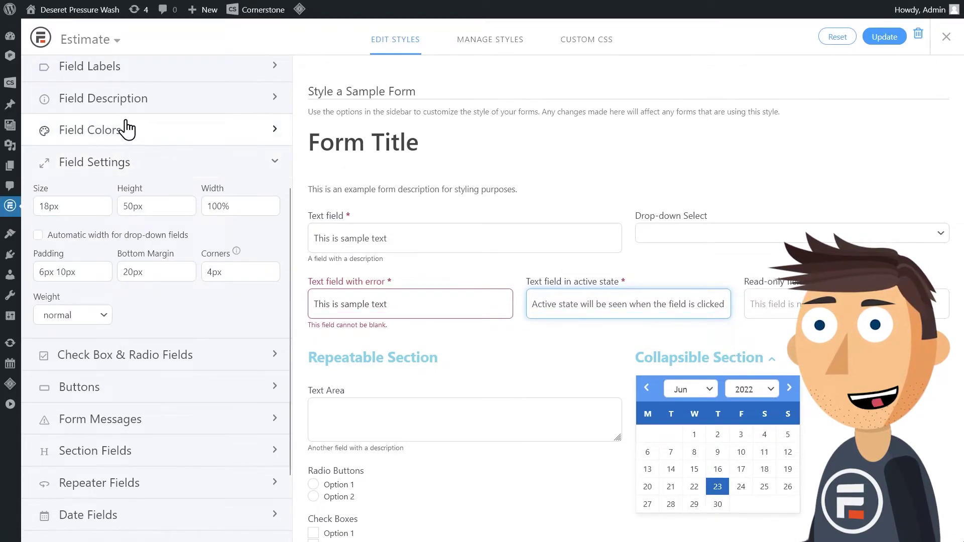
click(149, 69)
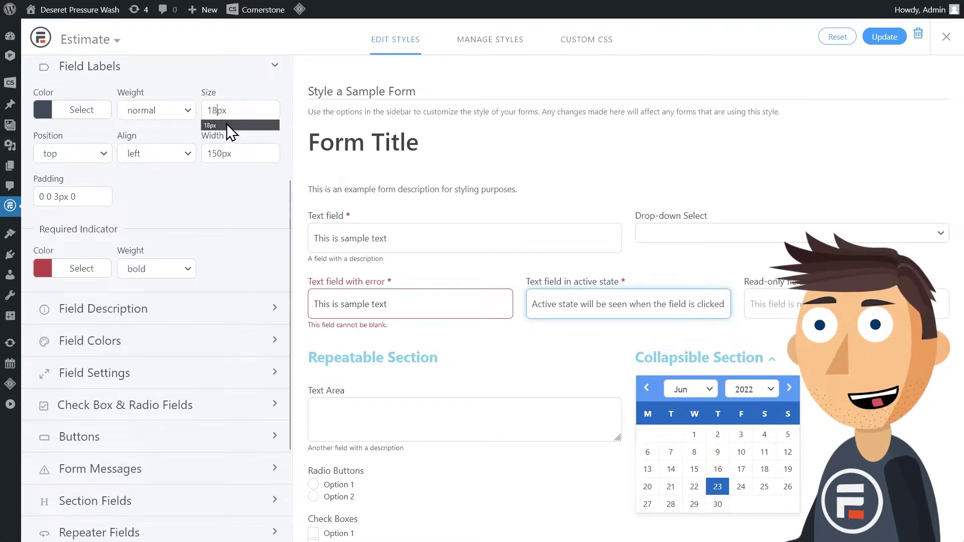
click(167, 309)
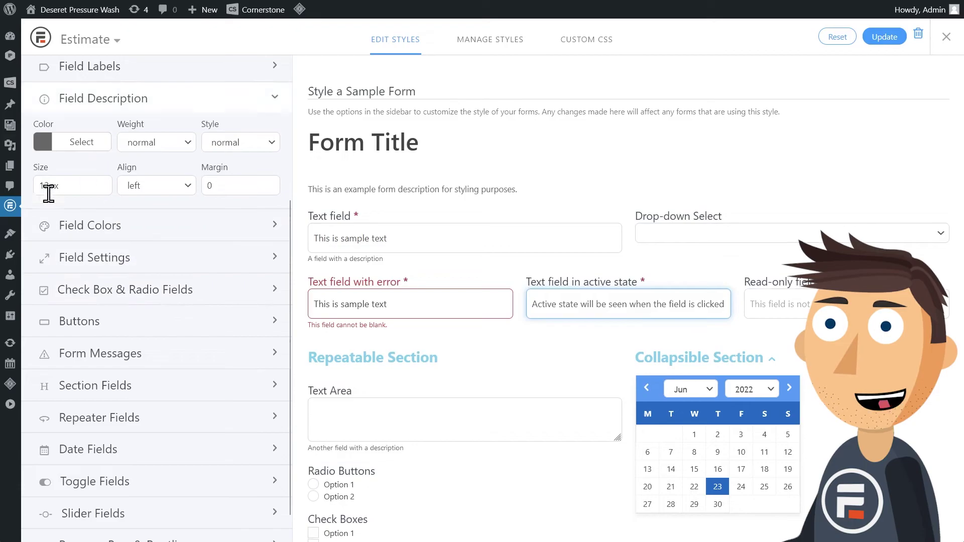
text(6)
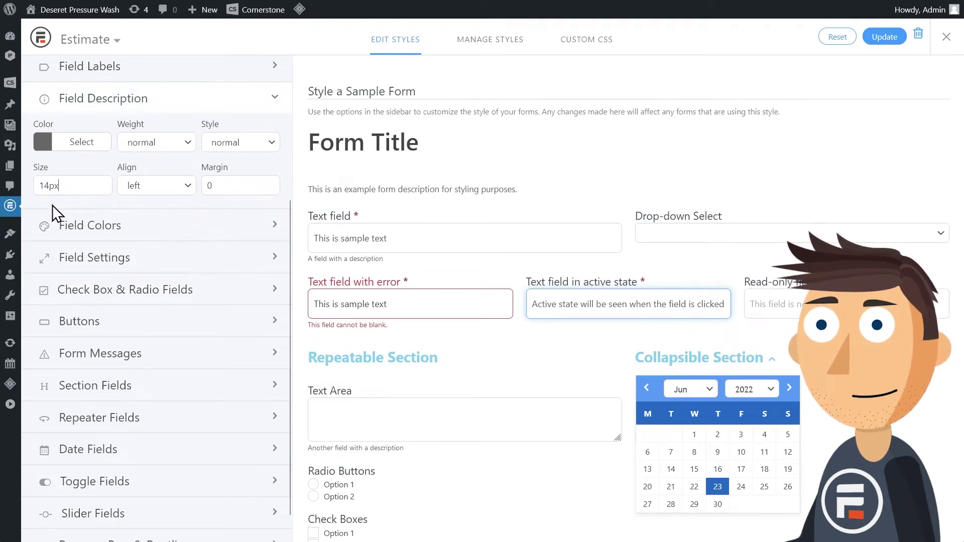
click(42, 144)
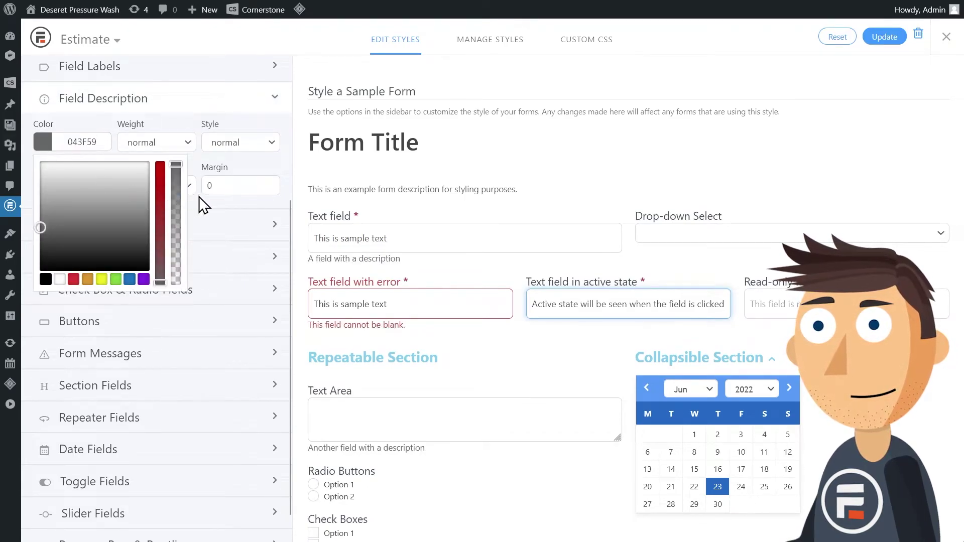
Apply the dark teal description colour, then paste a new On Color for toggle fields
click(266, 157)
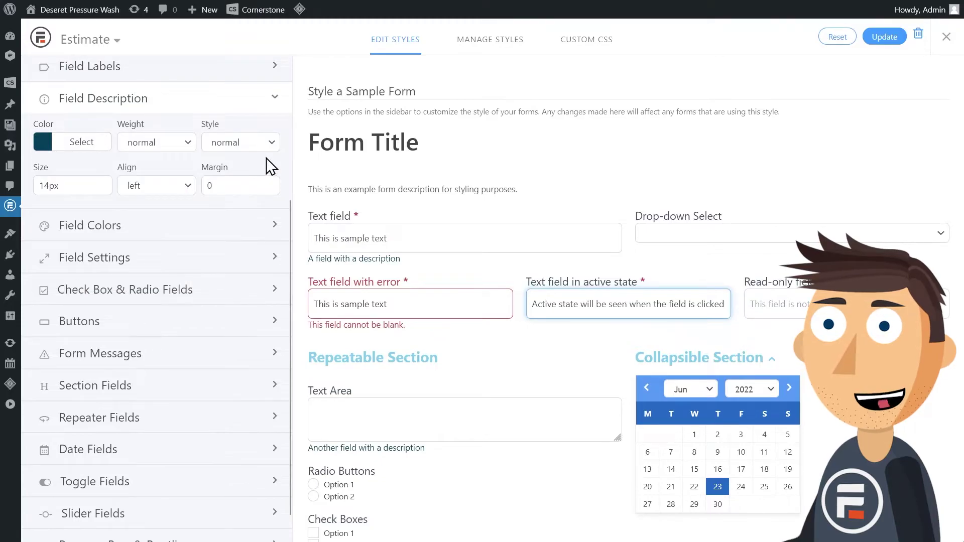
click(163, 480)
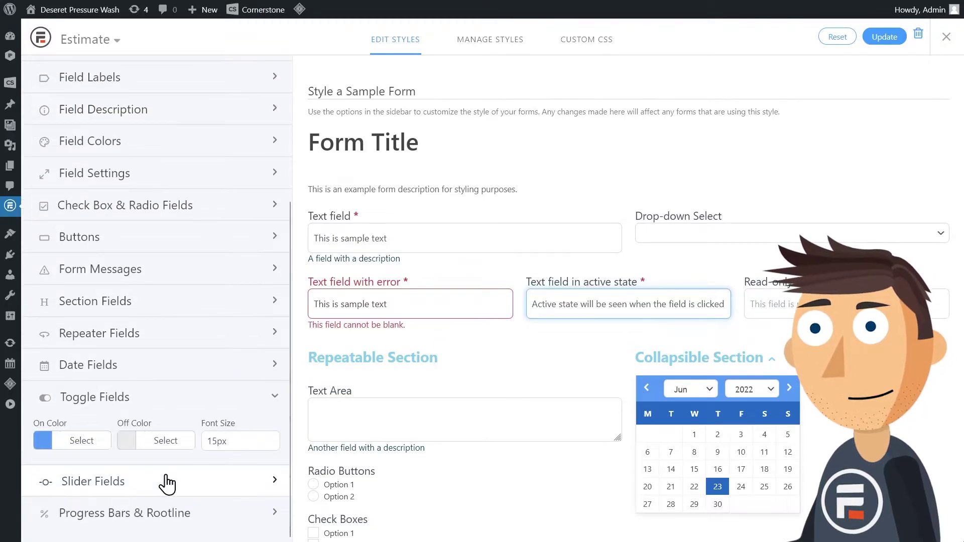
click(42, 443)
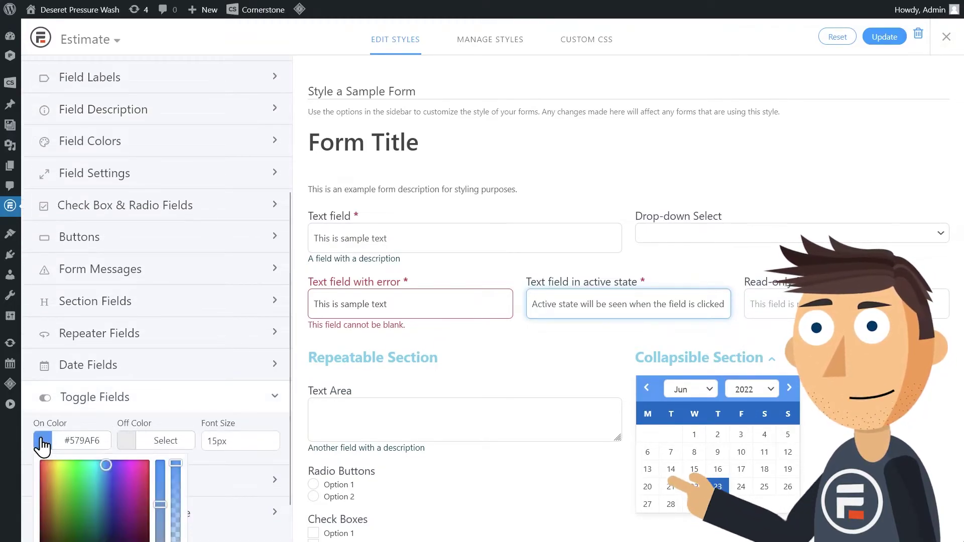
double_click(91, 448)
text(87CDEA)
click(156, 401)
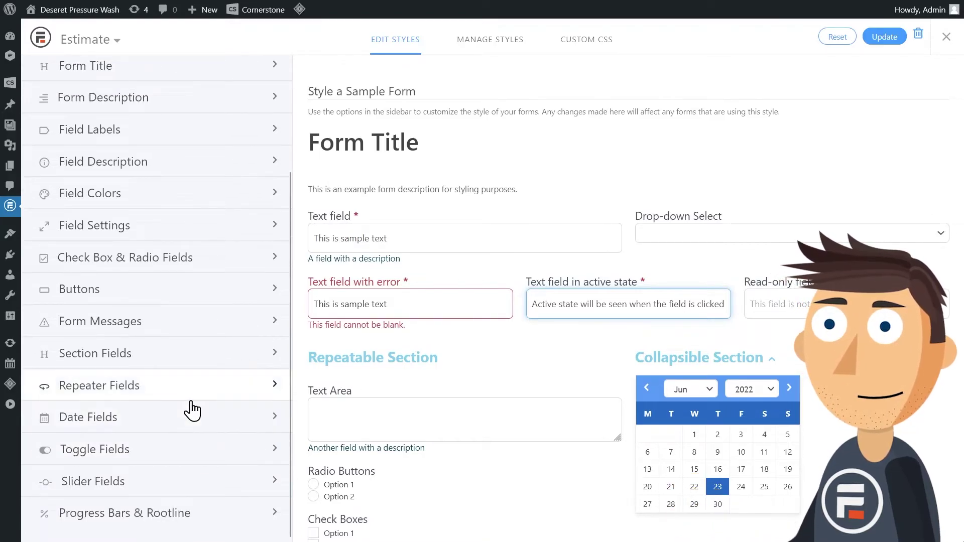
Keep 18px button text and give buttons a light-blue #83C6E0 background with black text
click(164, 293)
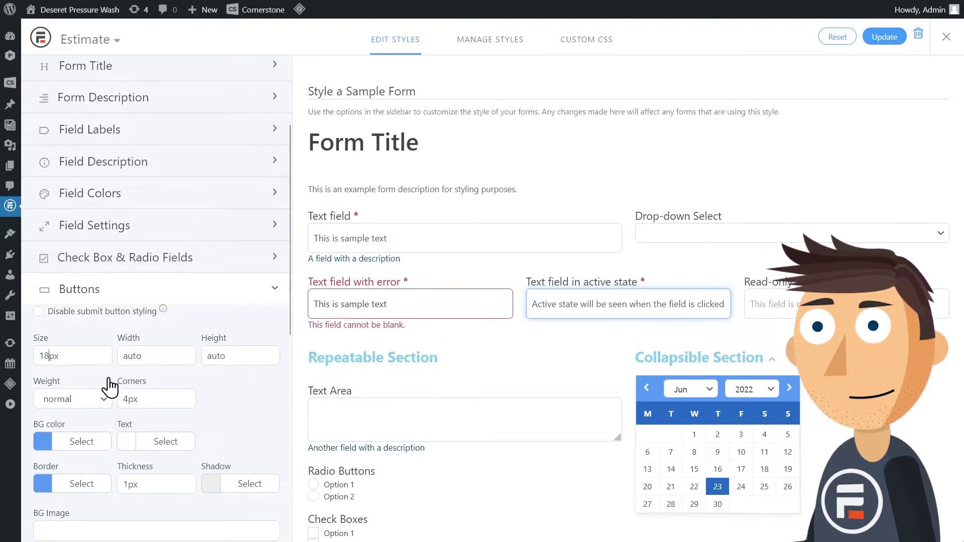
key(End)
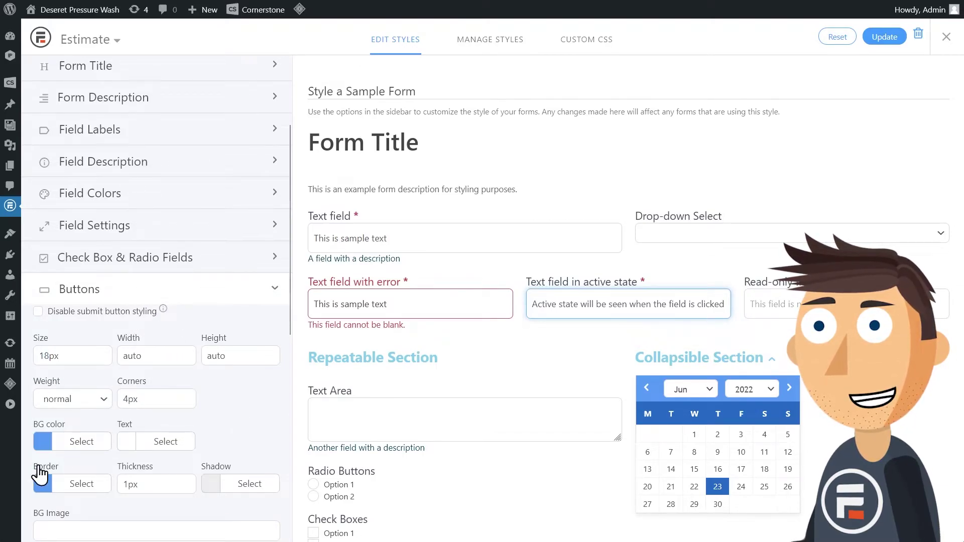
click(47, 451)
triple_click(101, 441)
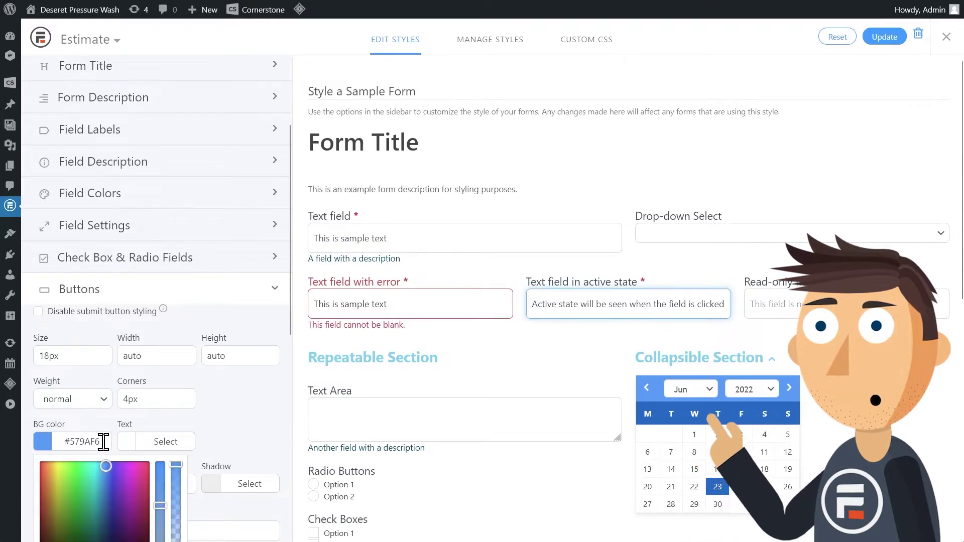
text(#83C6E0)
click(209, 432)
click(151, 441)
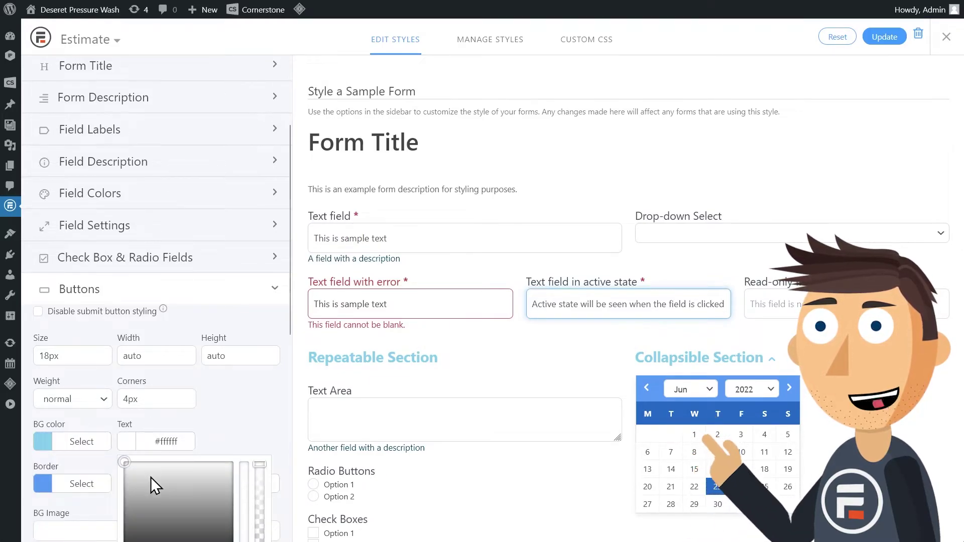
scroll(151, 476, down, 1)
click(247, 360)
scroll(248, 360, down, 1)
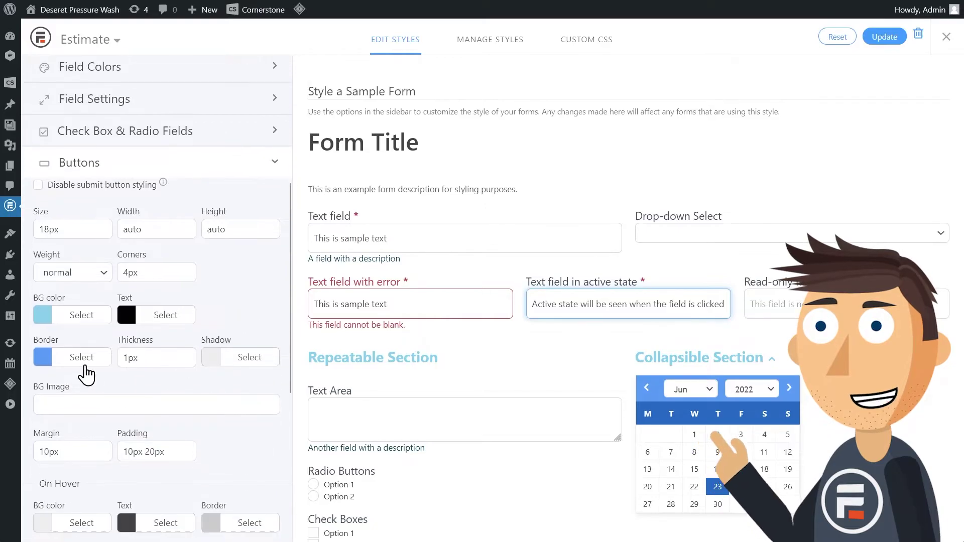
Set the button border colour to #044050 with 0px thickness
click(81, 356)
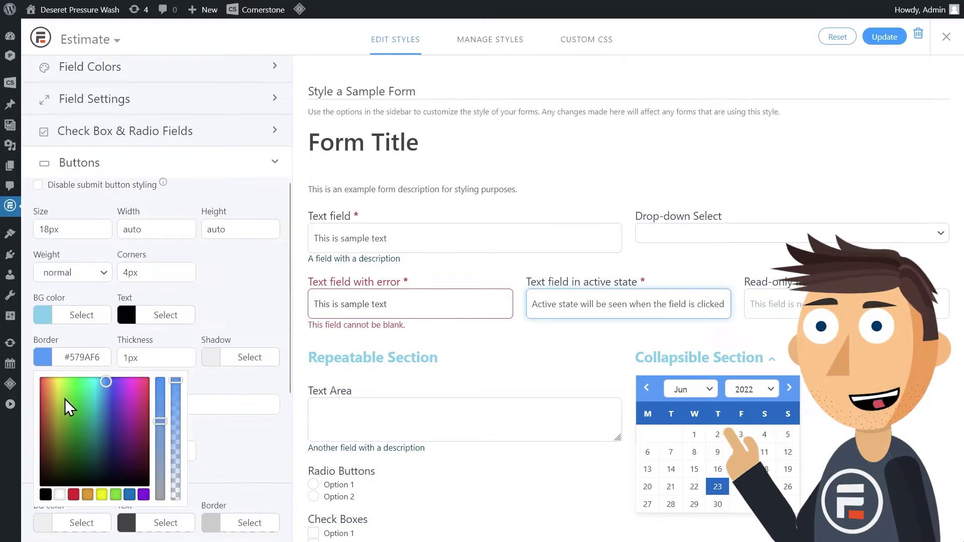
triple_click(92, 362)
text(#044050)
click(248, 306)
drag(158, 354, 93, 364)
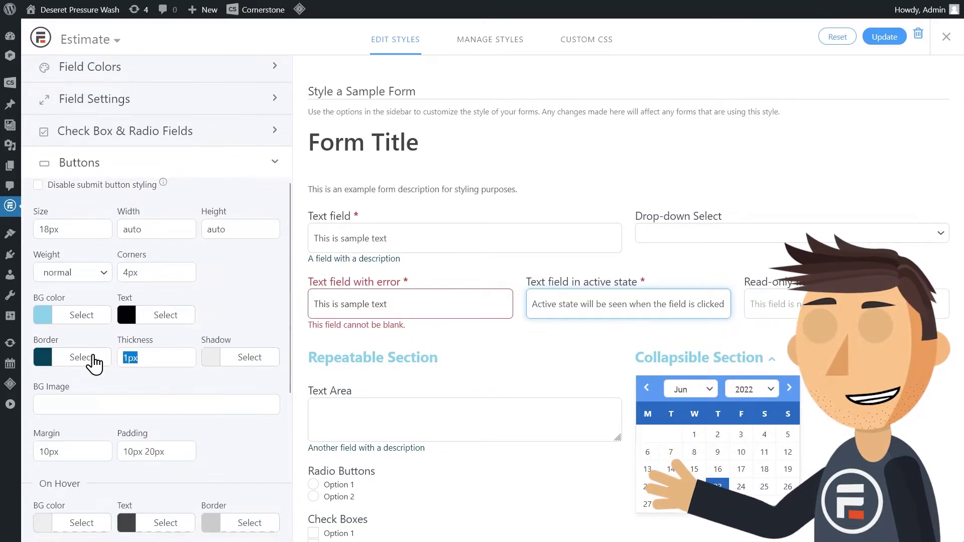
text(0)
click(170, 372)
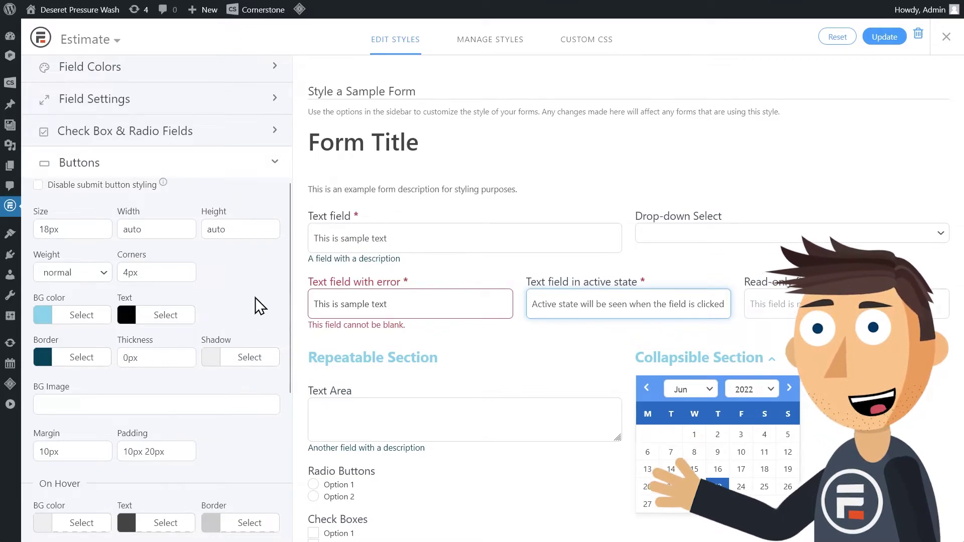
scroll(242, 425, down, 1)
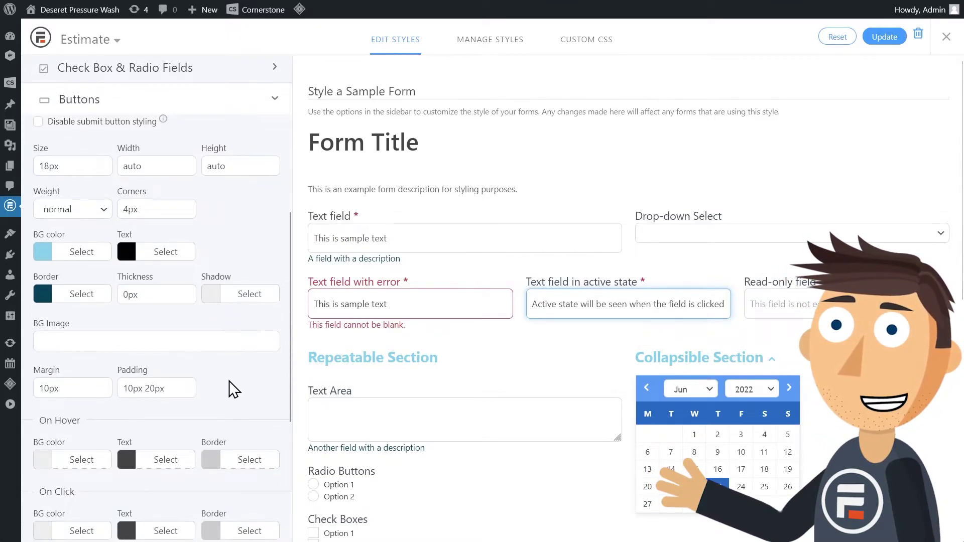
Set the button hover background to rgb(4,63,89) with white hover text
click(50, 469)
triple_click(79, 460)
text(rgb(4,63,89))
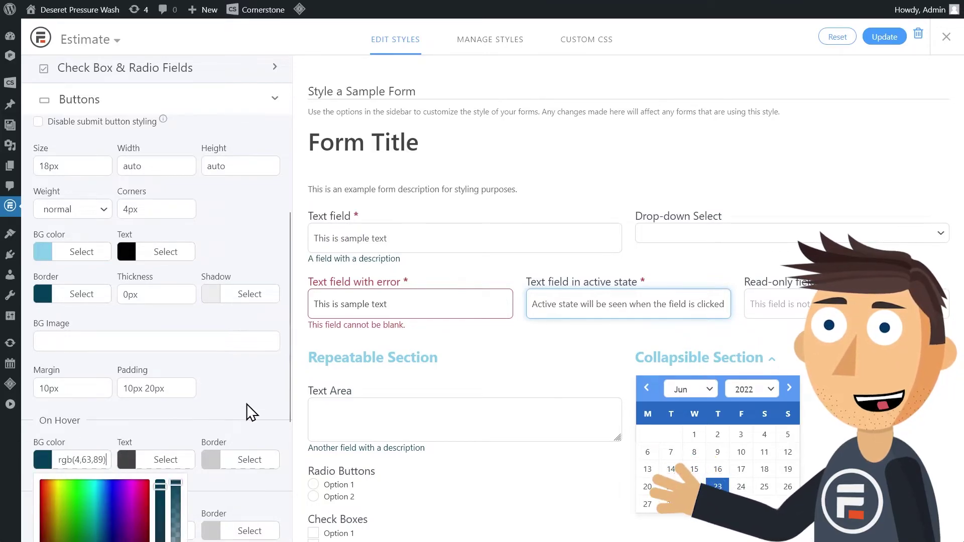
click(246, 404)
click(127, 460)
key(ctrl+v)
click(230, 382)
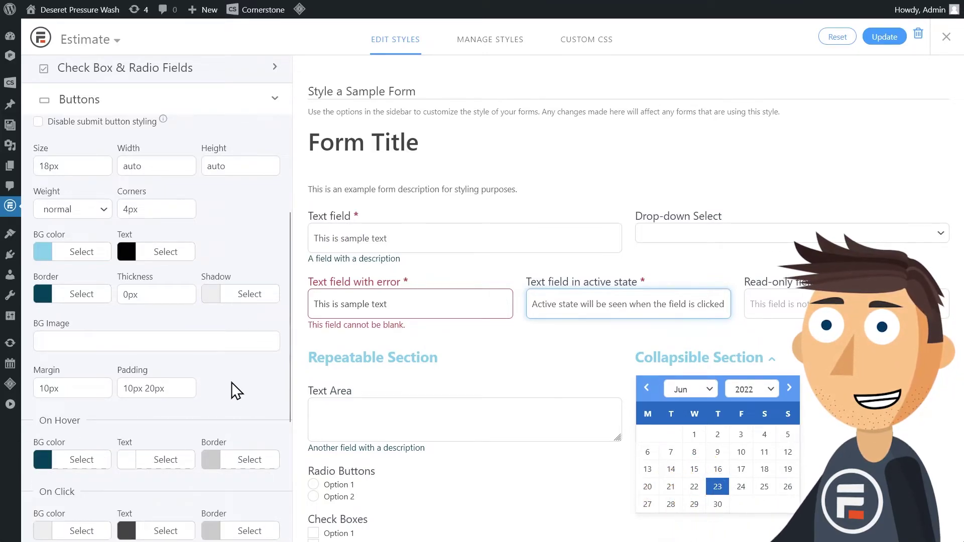
scroll(248, 354, down, 3)
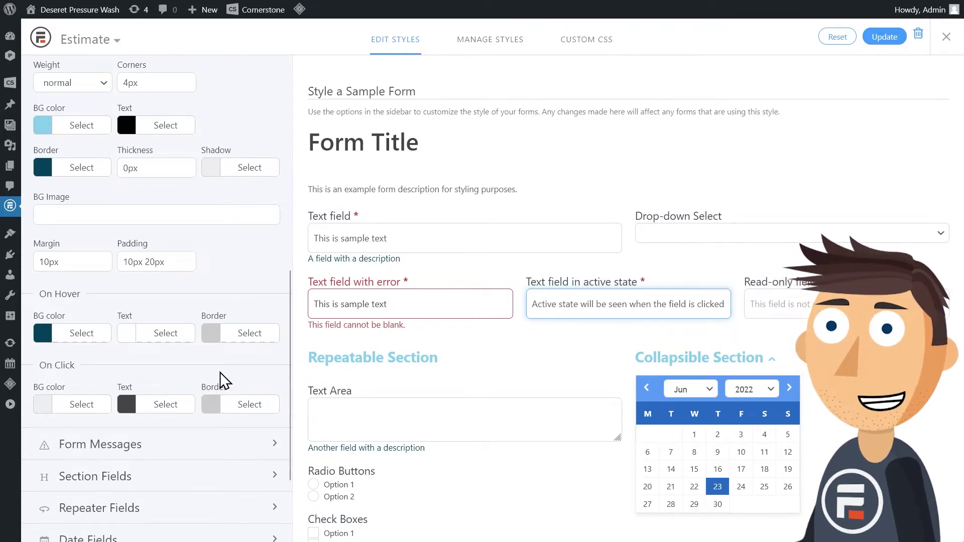
scroll(235, 324, down, 3)
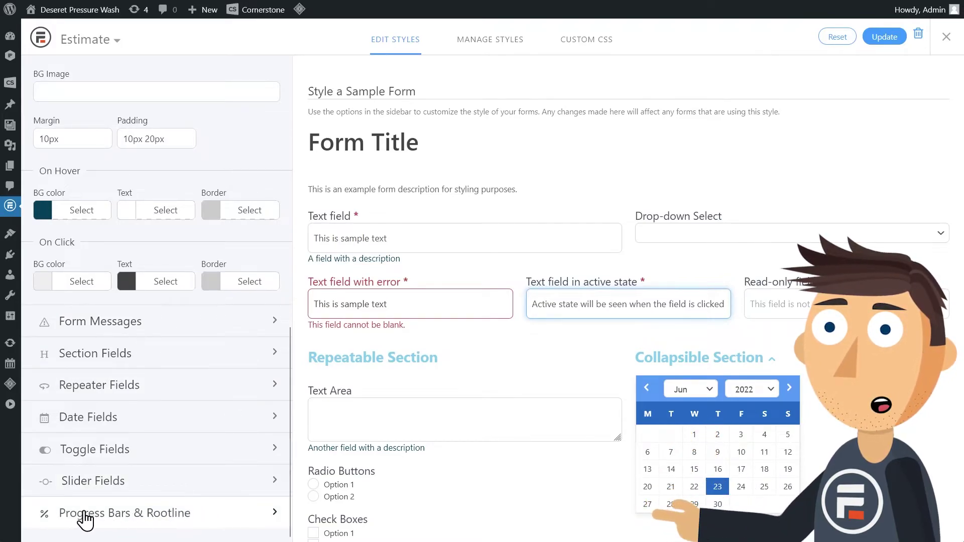
scroll(219, 456, up, 2)
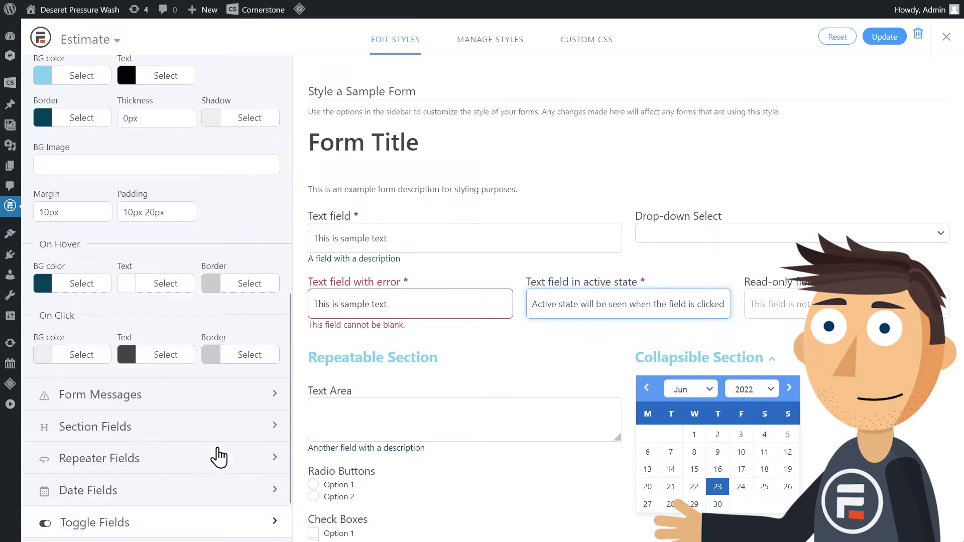
scroll(219, 457, up, 5)
Set the Field Colors active background to light grey rgb(239,239,239)
click(176, 166)
click(128, 194)
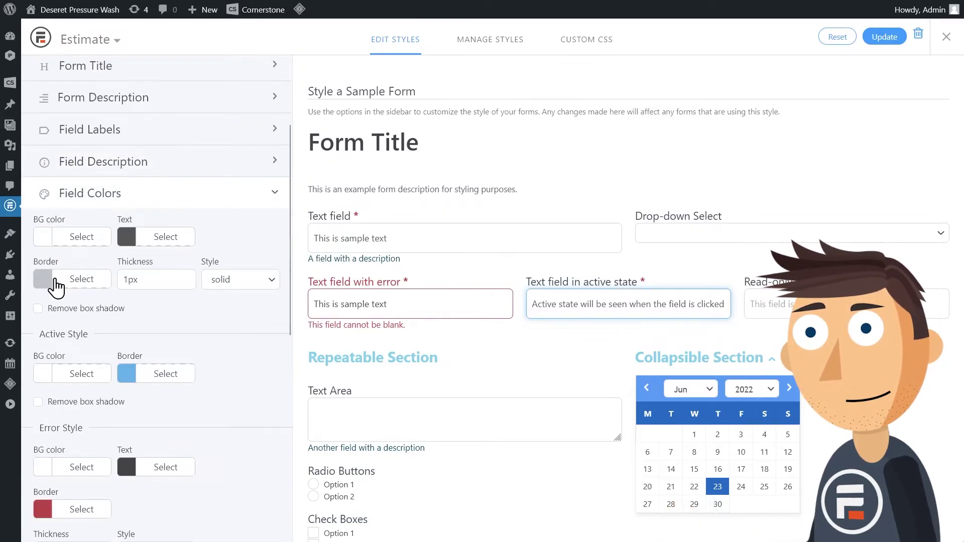
click(37, 379)
click(40, 402)
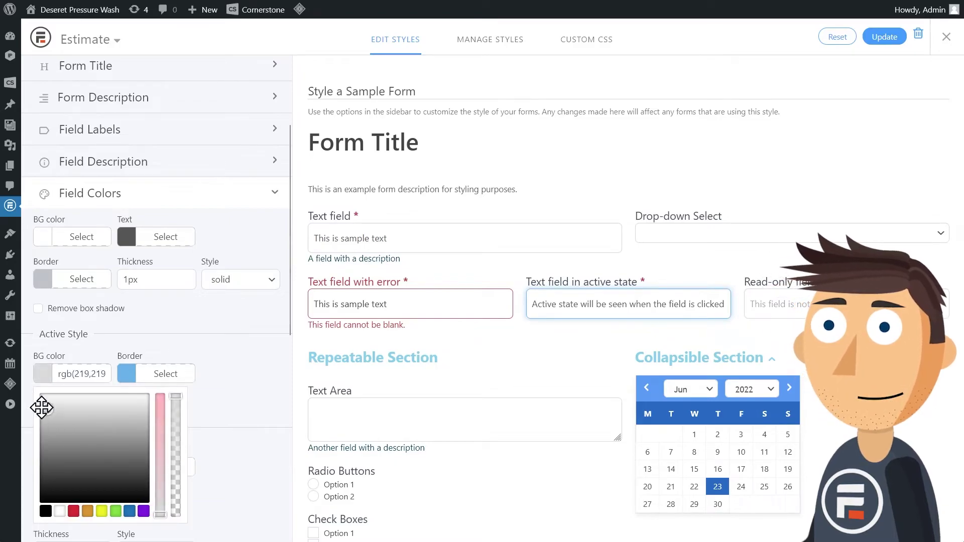
click(161, 409)
scroll(228, 399, down, 2)
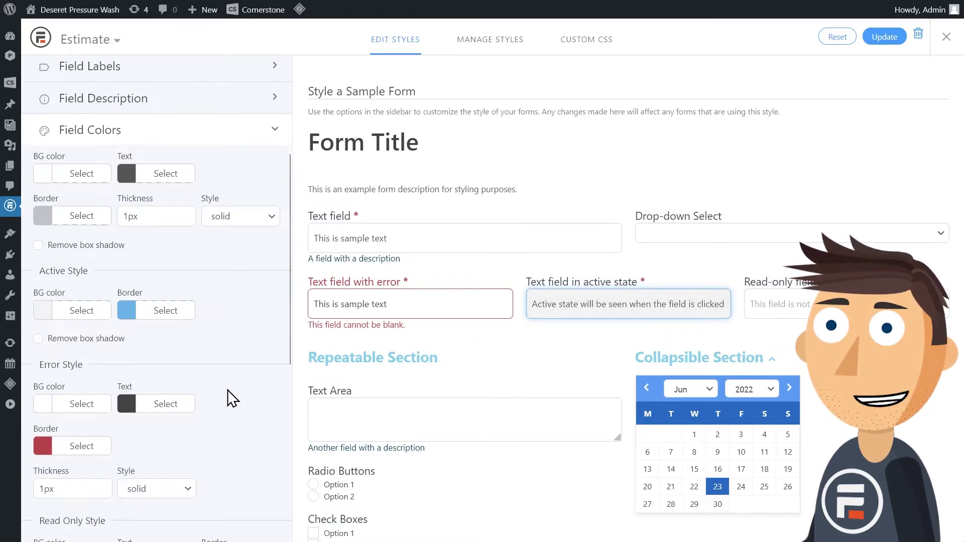
Give active fields a dark teal border and remove their box shadow
click(125, 312)
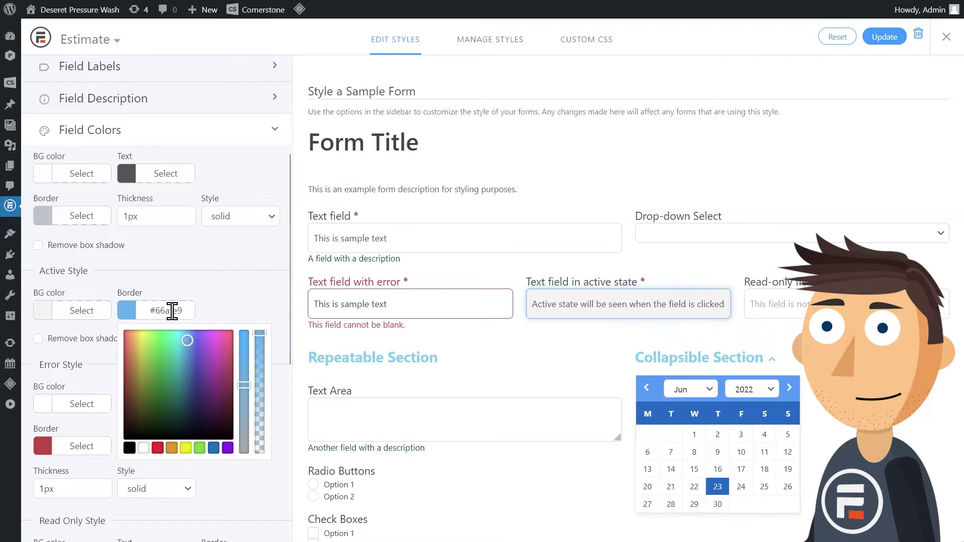
text(rgb(4,63,89))
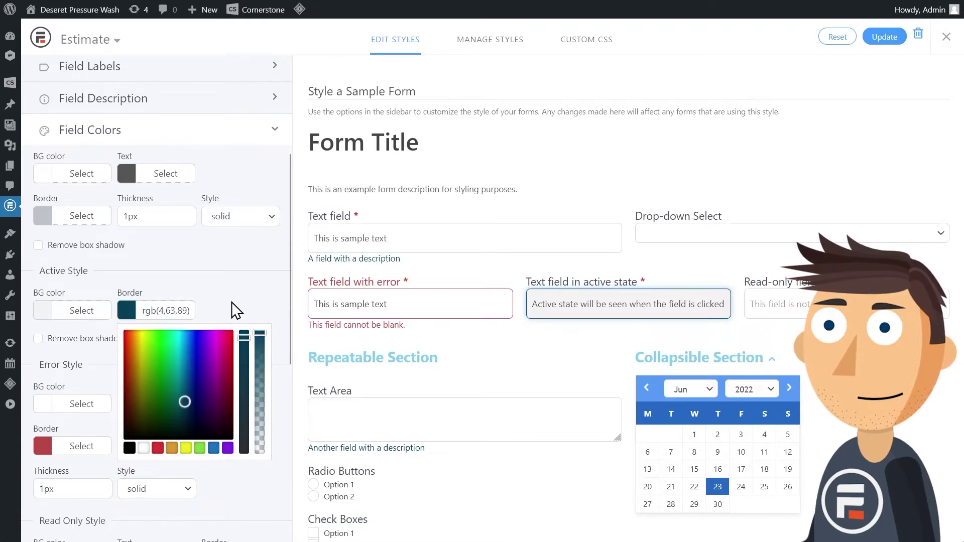
click(231, 302)
scroll(232, 301, down, 2)
click(115, 278)
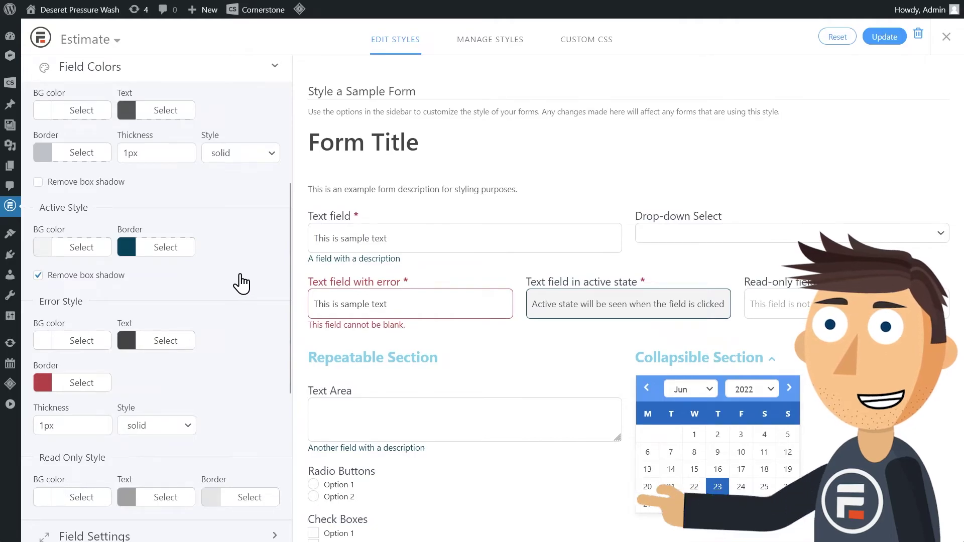
scroll(237, 285, down, 4)
Replace the Progress Bars & Rootline Active BG #579AF6 with a light blue value
click(189, 513)
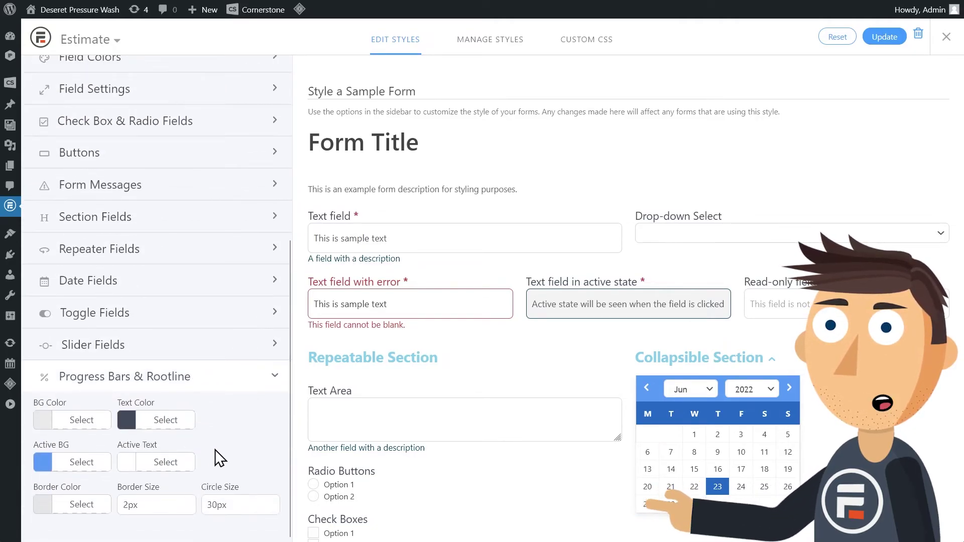
click(82, 462)
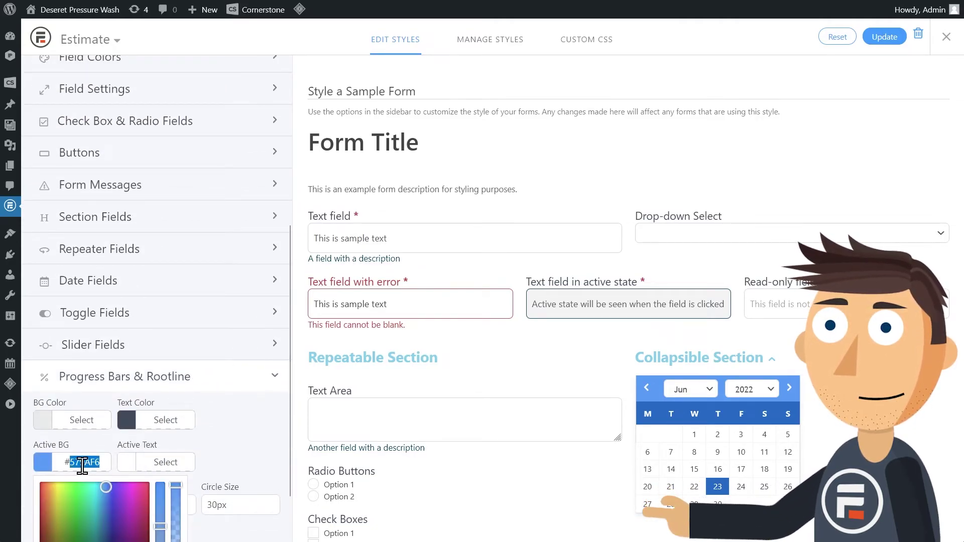
key(ctrl+v)
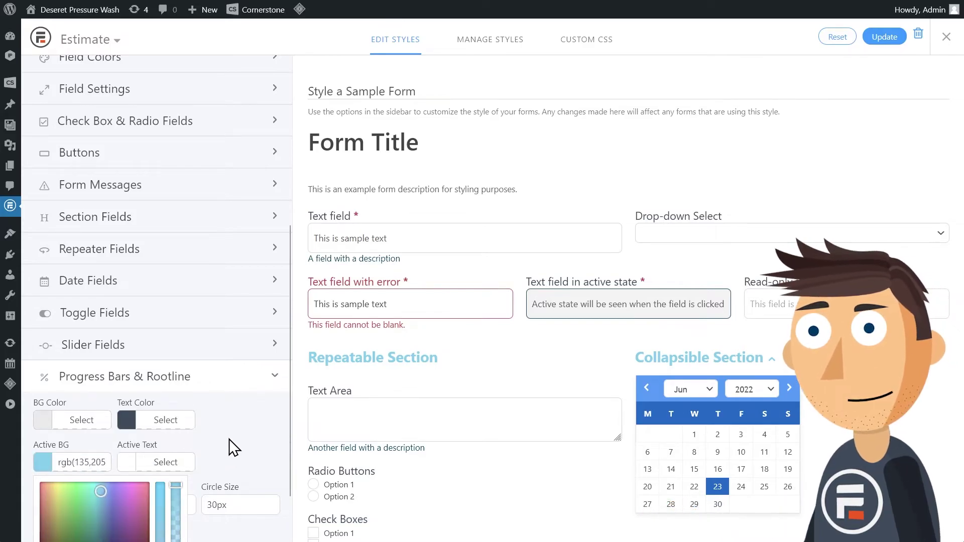
click(228, 440)
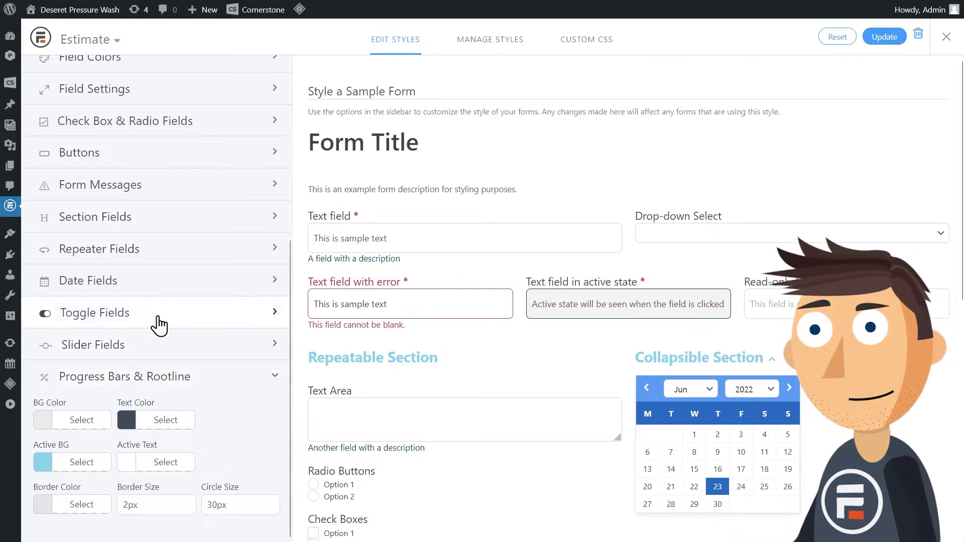
Clear the success message background and border colours and set its size to 24px
click(155, 193)
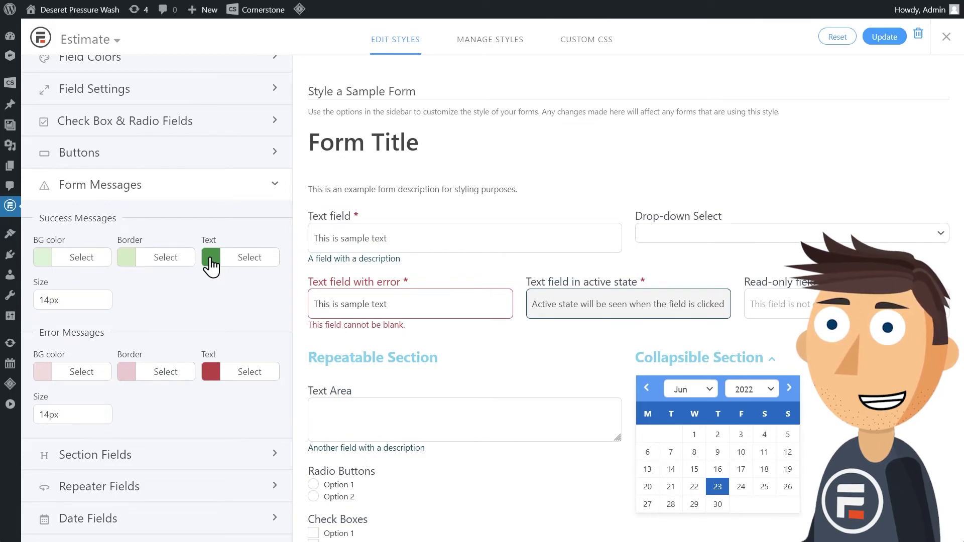
click(48, 261)
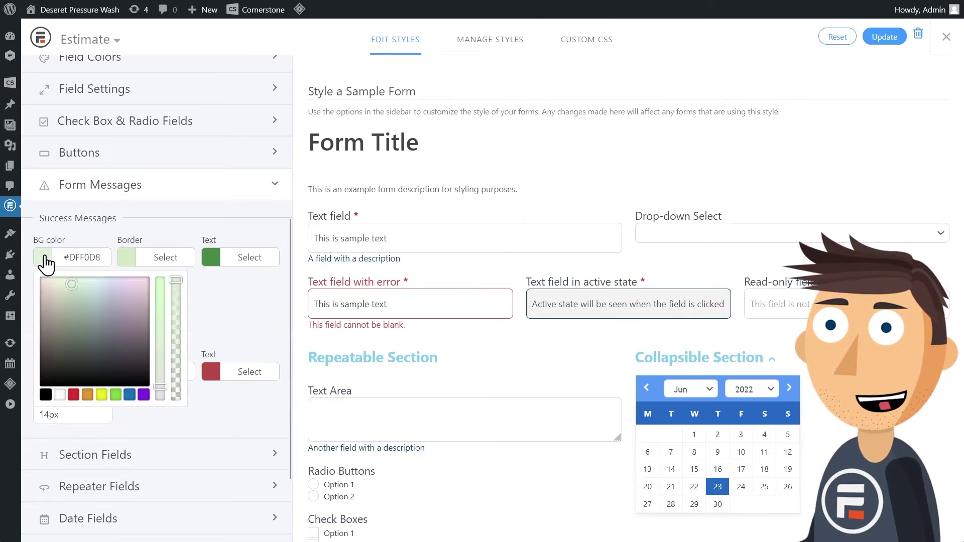
click(164, 261)
double_click(49, 300)
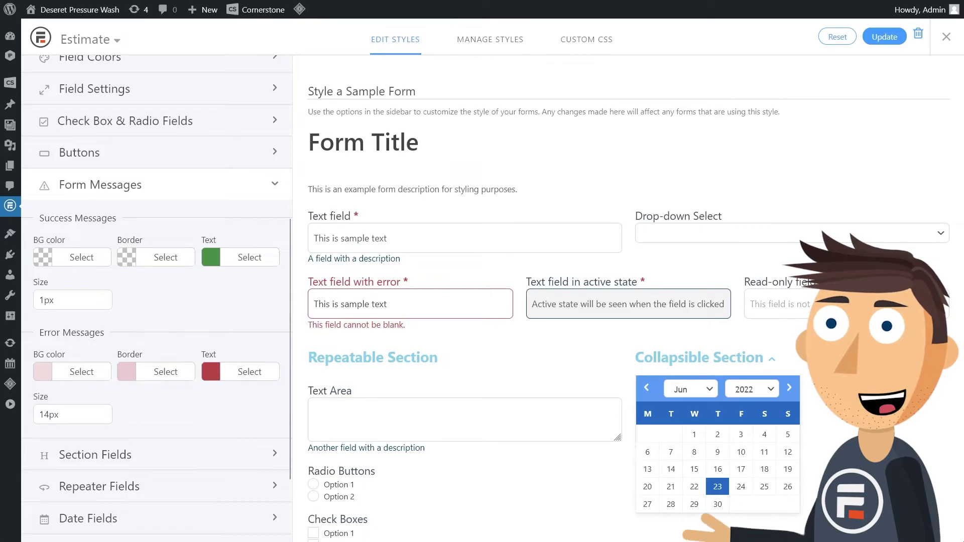
text(24px)
Make the success message text dark teal and save the Estimate style
click(249, 257)
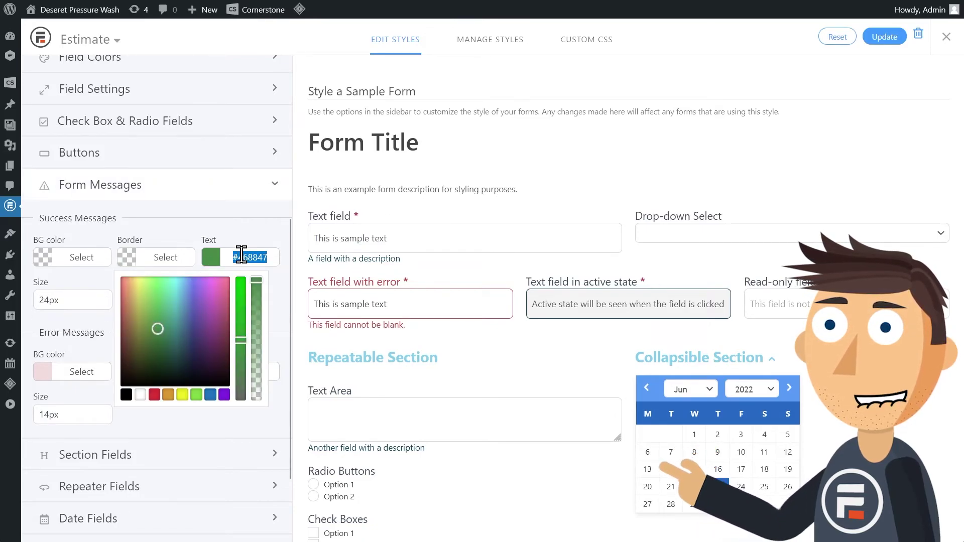
text(rgb(4,63,89))
click(253, 229)
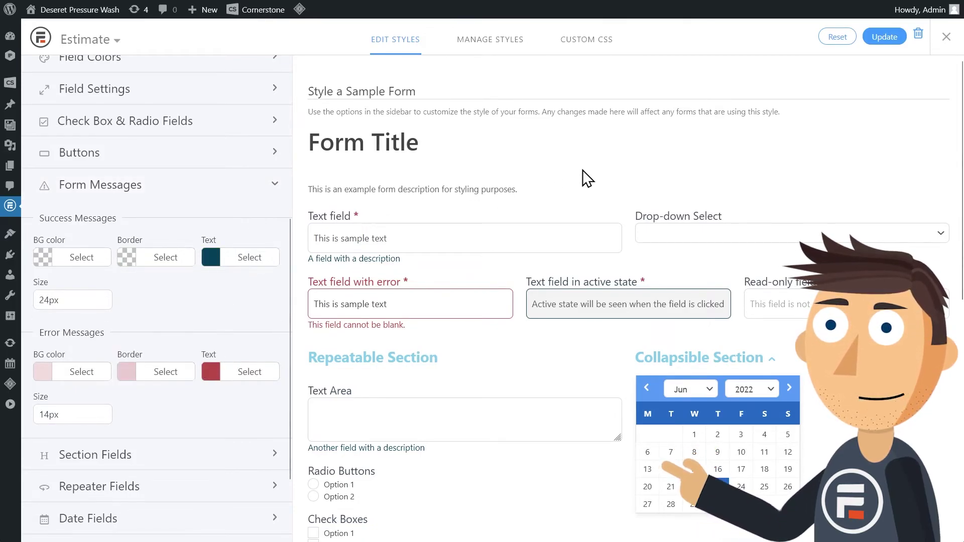
click(884, 37)
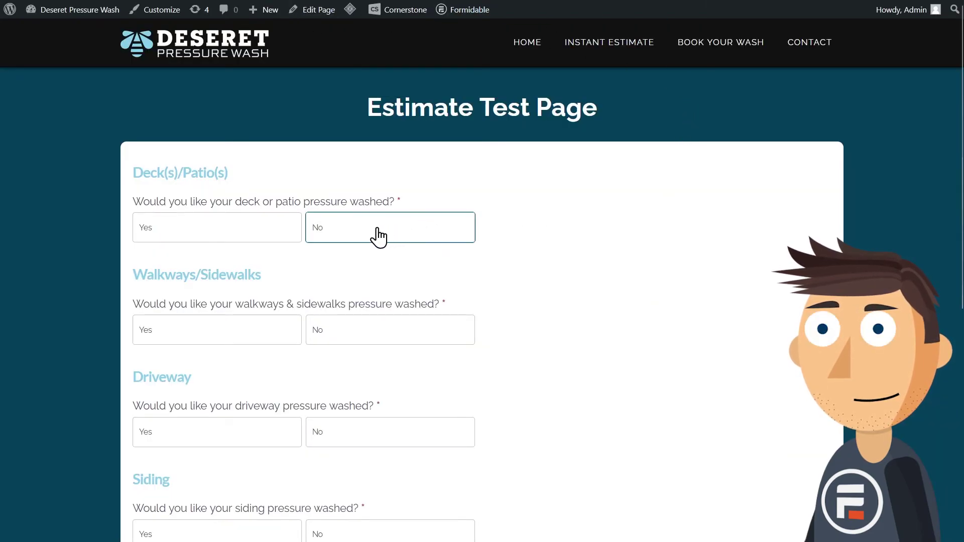
Answer Yes to deck washing with mold removal for 2 decks, and No to walkways
click(293, 230)
click(552, 232)
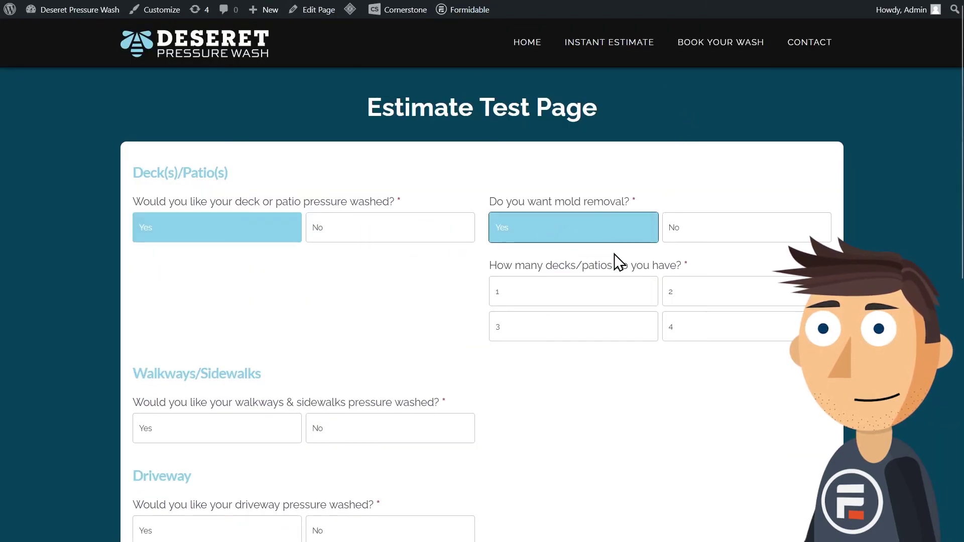
click(681, 303)
scroll(411, 339, down, 3)
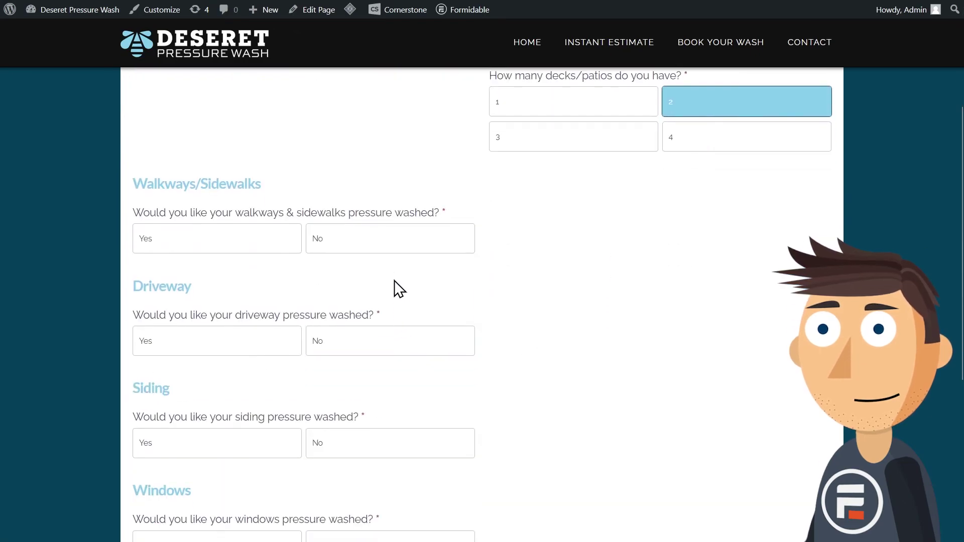
click(399, 238)
Choose Yes for one driveway with 1-10 cars, No to siding, windows and fences, then continue
click(256, 348)
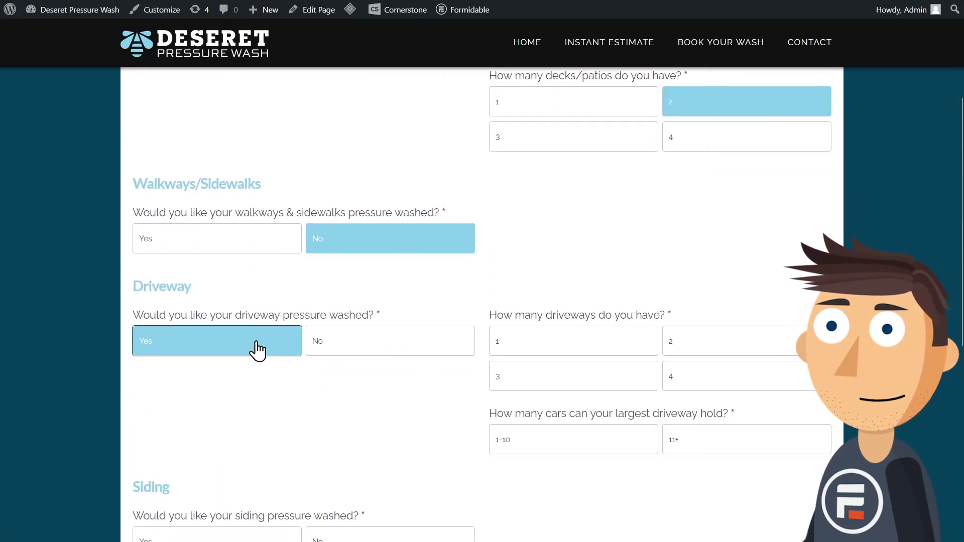
click(512, 345)
click(520, 438)
scroll(419, 413, down, 3)
click(394, 355)
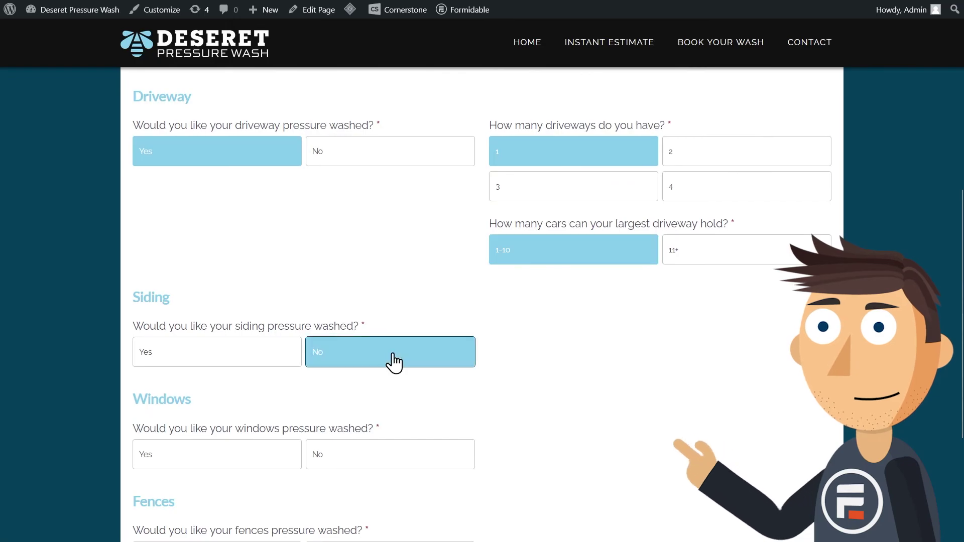
click(373, 451)
scroll(369, 407, down, 3)
click(369, 378)
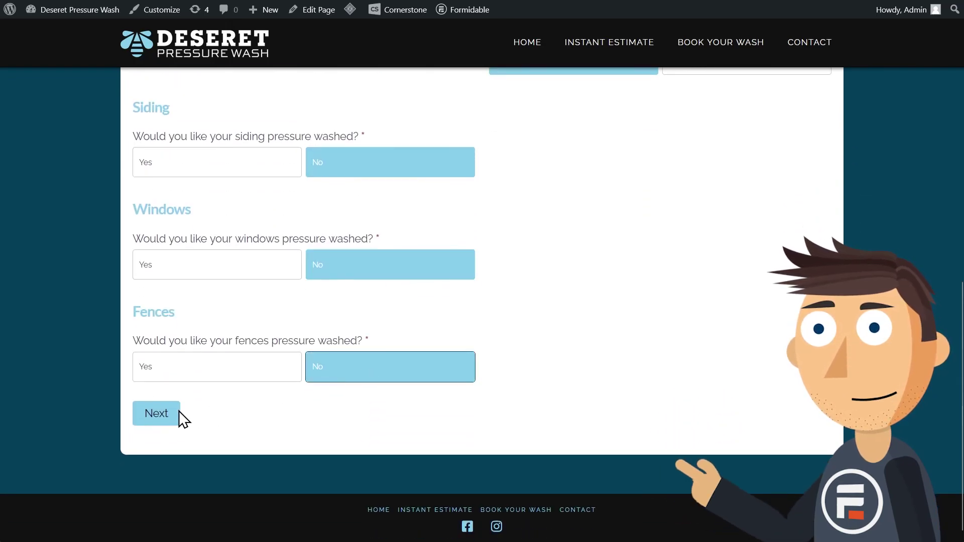
click(176, 416)
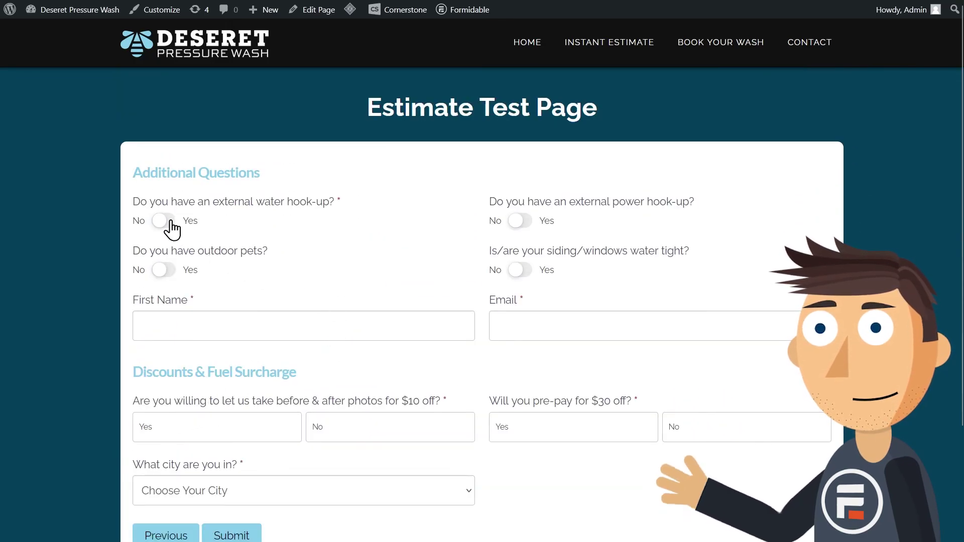
Turn on the water hook-up toggle, close the city list unchanged, and choose Yes for pre-pay and photos
click(166, 221)
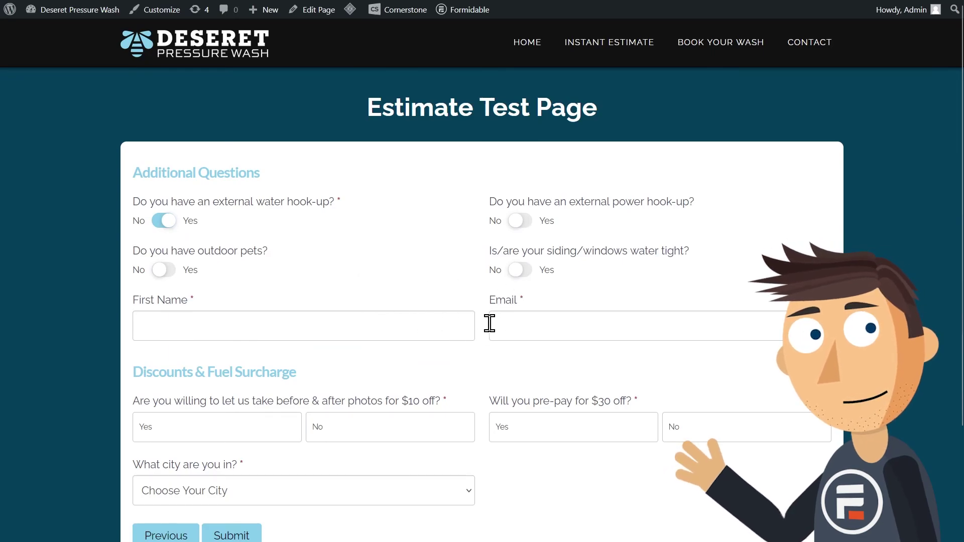
scroll(505, 339, down, 3)
click(450, 367)
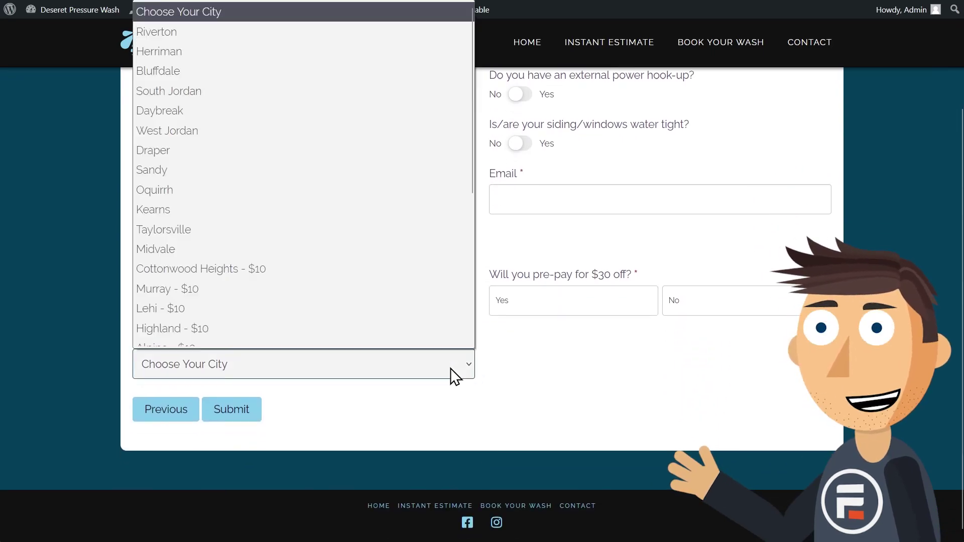
click(525, 353)
click(573, 310)
click(247, 303)
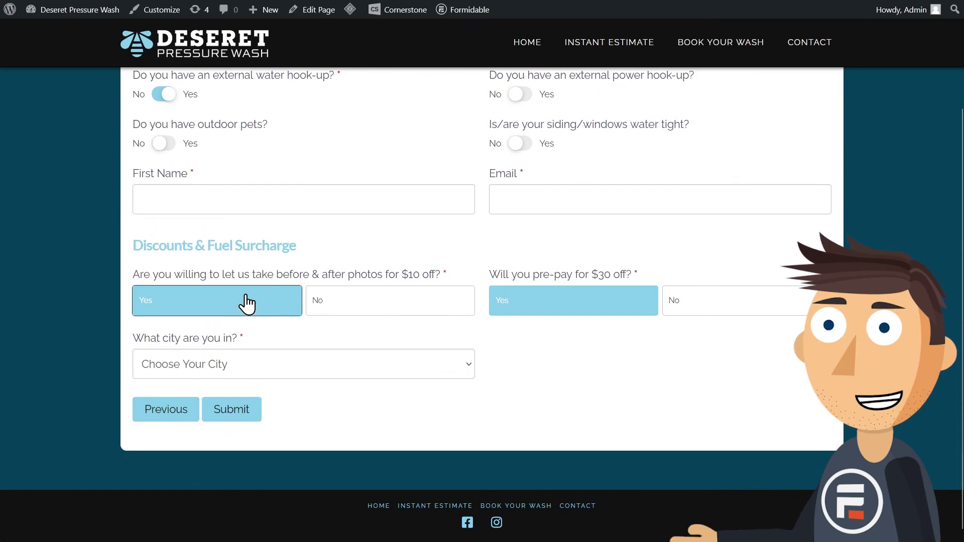
scroll(467, 230, up, 3)
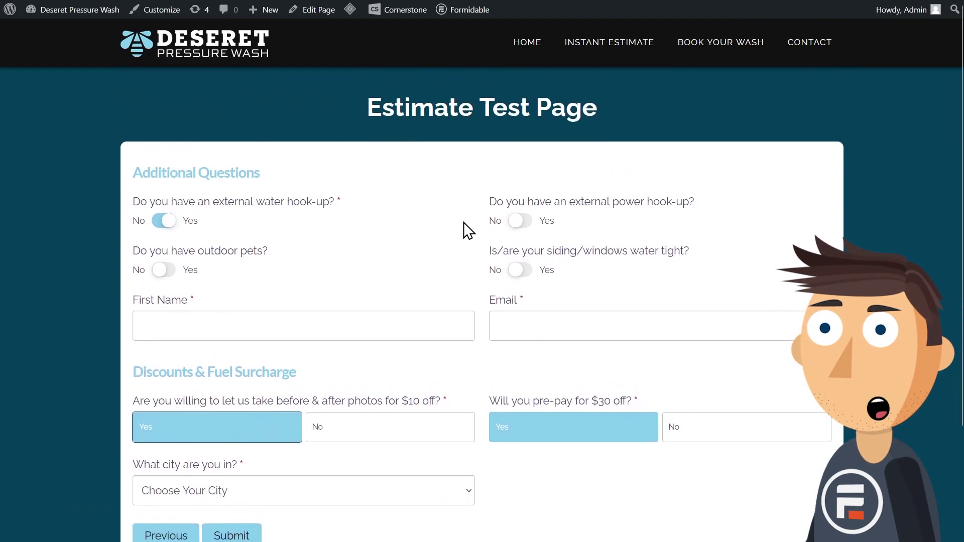